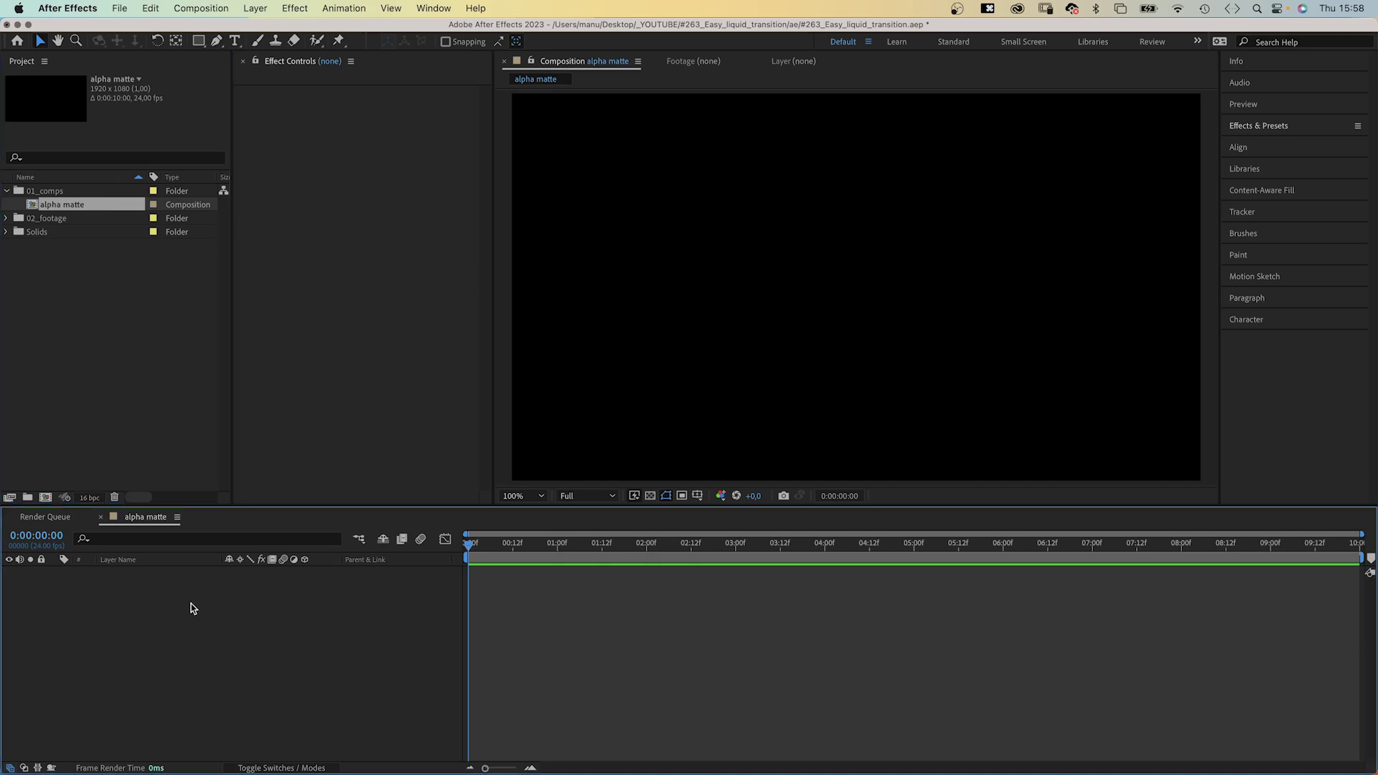
# Draw a rectangle filling the whole comp and give it a white ffffff fill
pyautogui.click(199, 41)
pyautogui.doubleClick(199, 42)
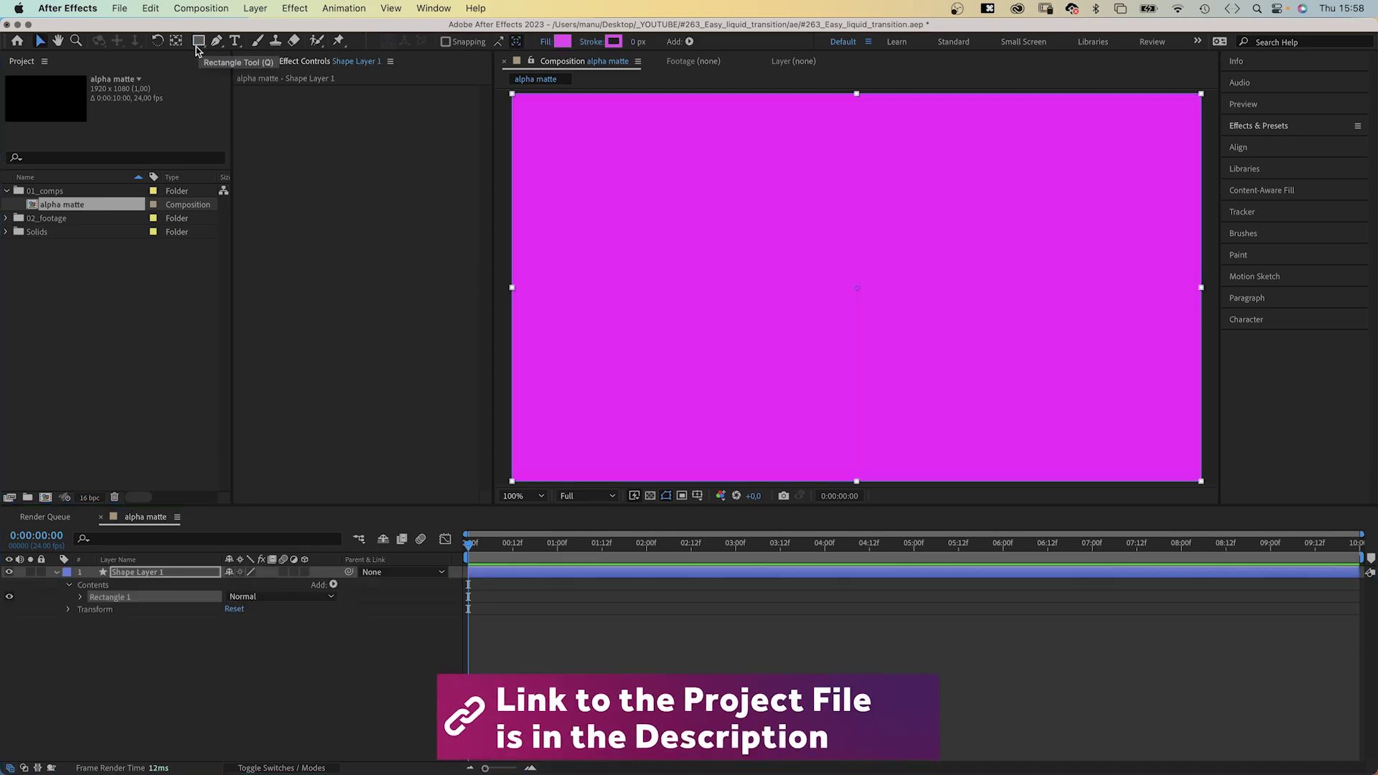
pyautogui.press('v')
pyautogui.click(562, 41)
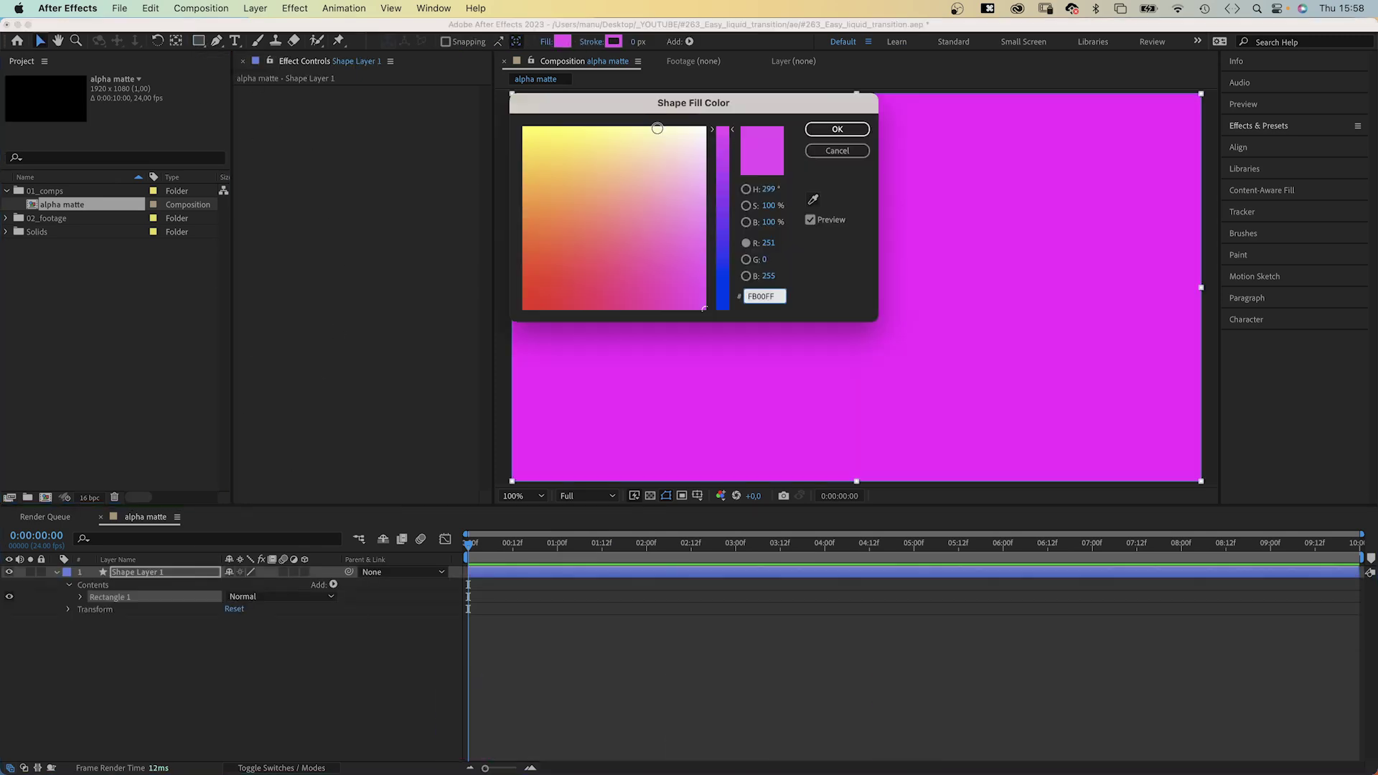
pyautogui.write('ffffff')
pyautogui.press('Return')
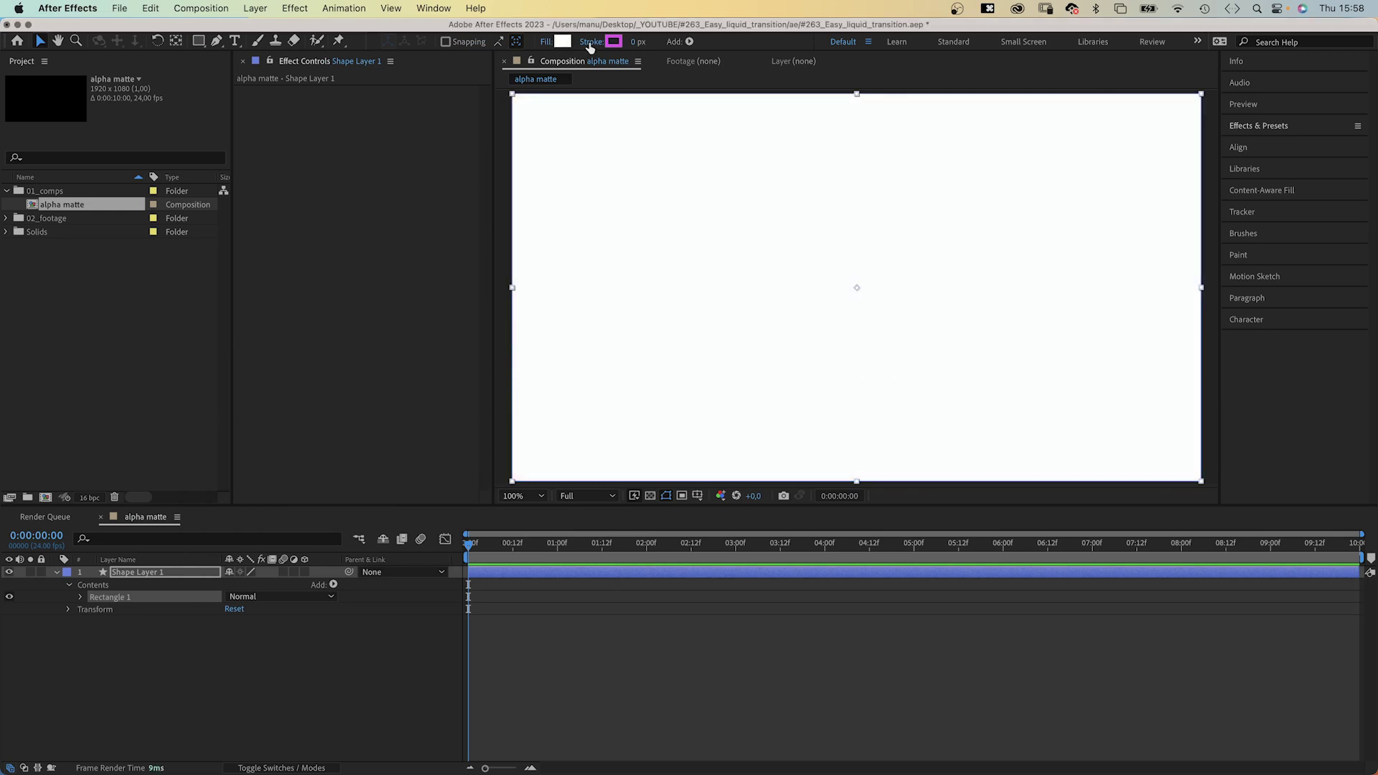
# Remove the rectangle's stroke and begin renaming the shape layer
pyautogui.click(588, 41)
pyautogui.click(553, 155)
pyautogui.click(654, 238)
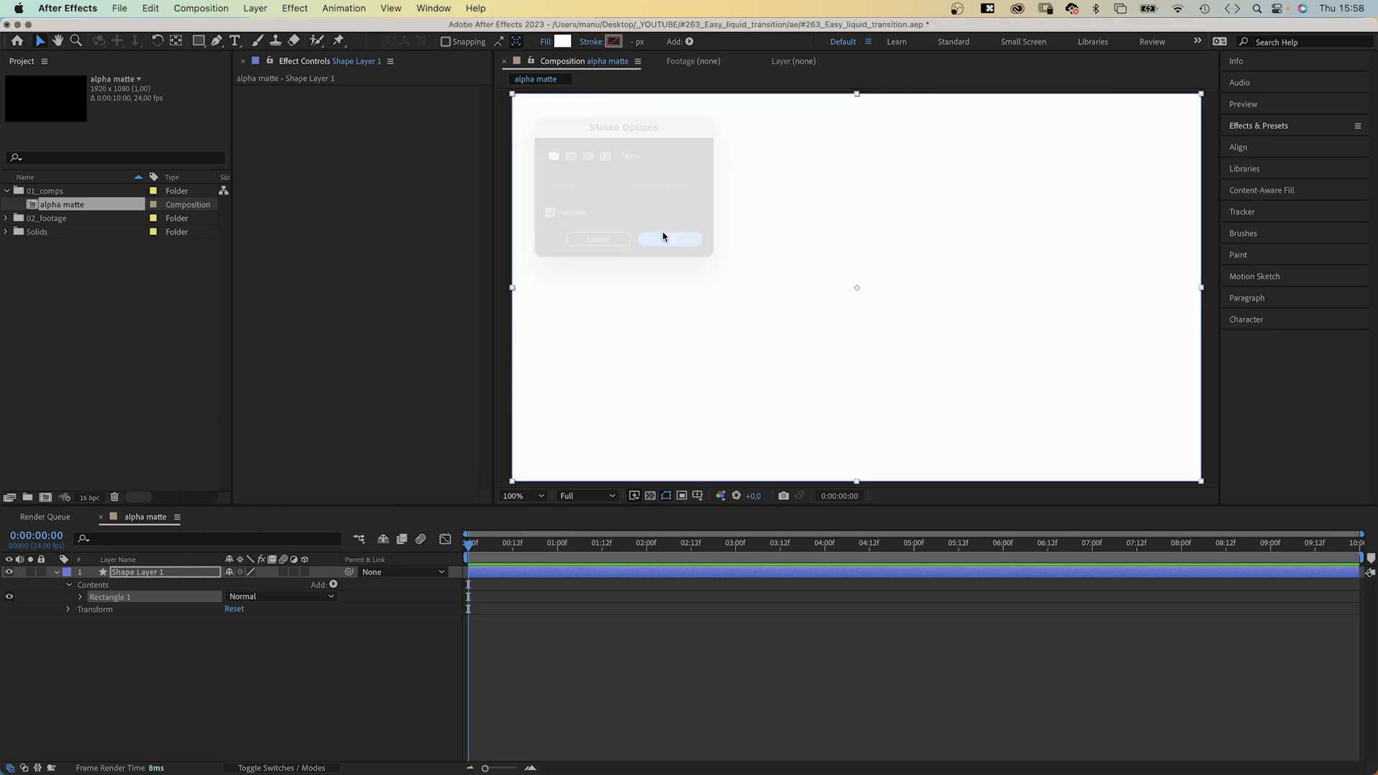
pyautogui.click(171, 574)
pyautogui.press('Return')
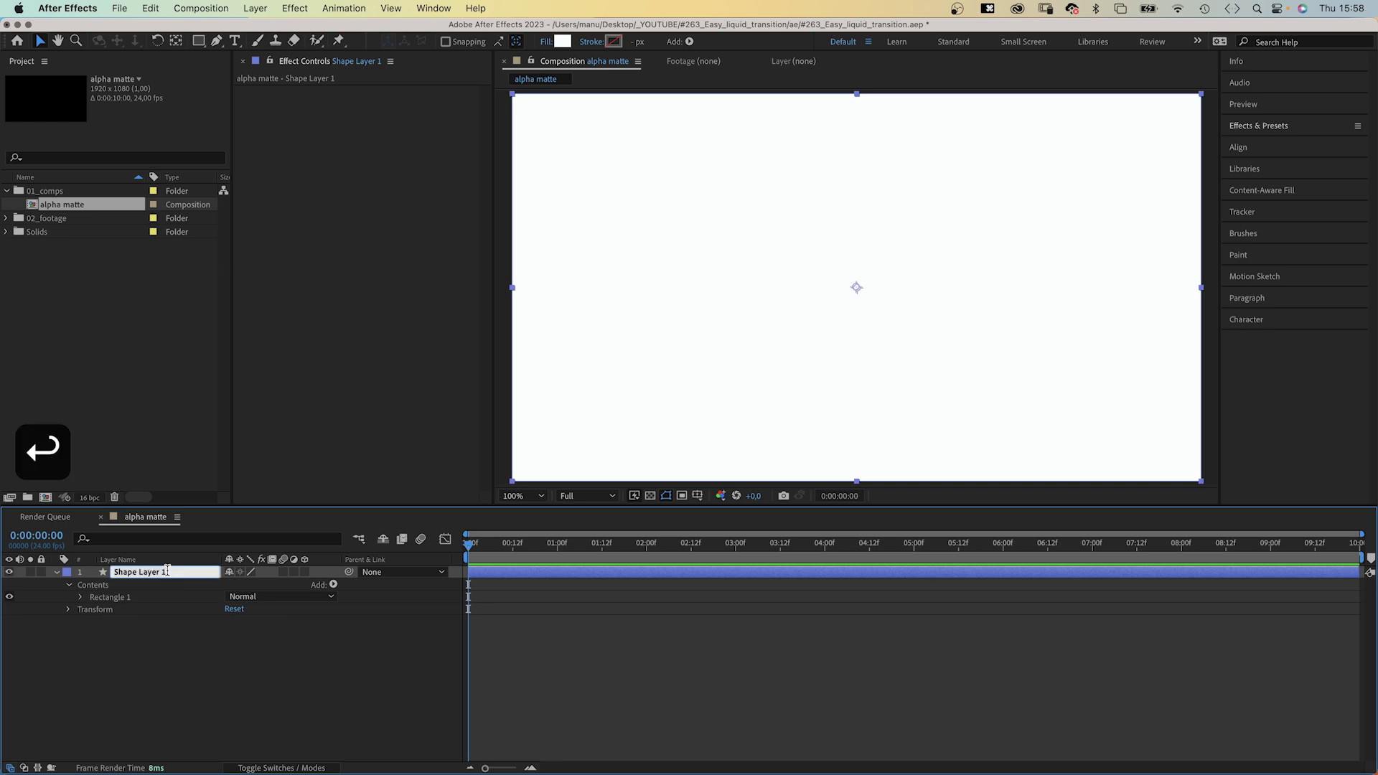
# Name the layer 'liquid' and set a Position keyframe at 4 seconds
pyautogui.write('liquid')
pyautogui.press('Return')
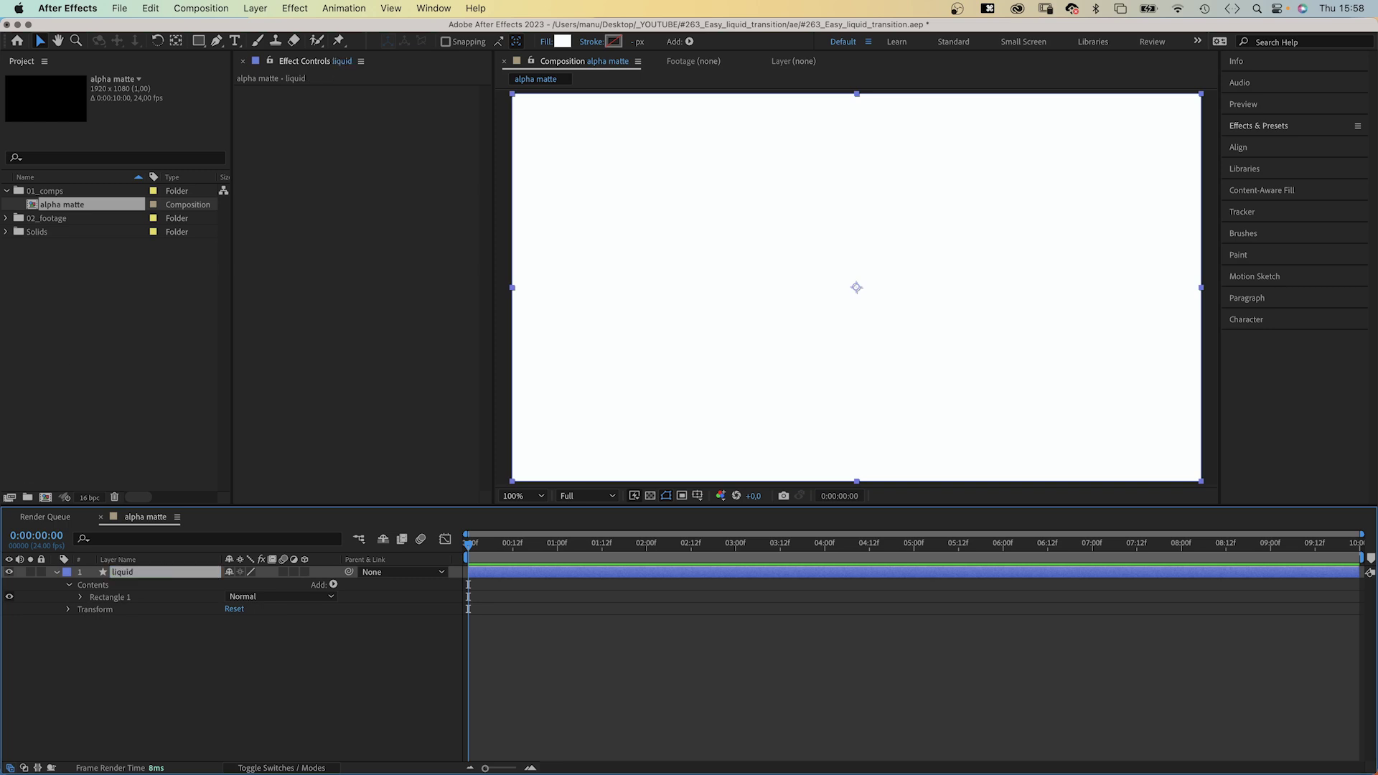
pyautogui.press('p')
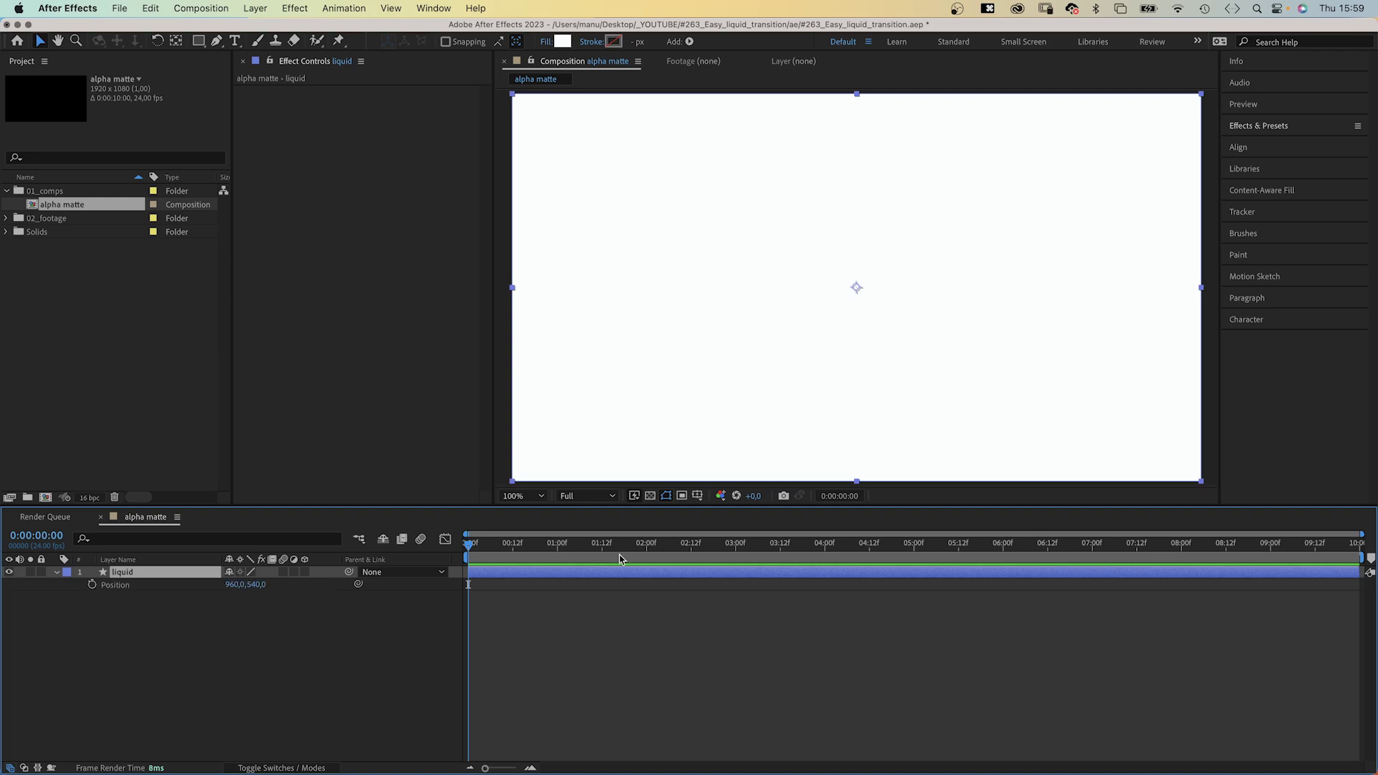
pyautogui.moveTo(648, 558); pyautogui.dragTo(819, 548)
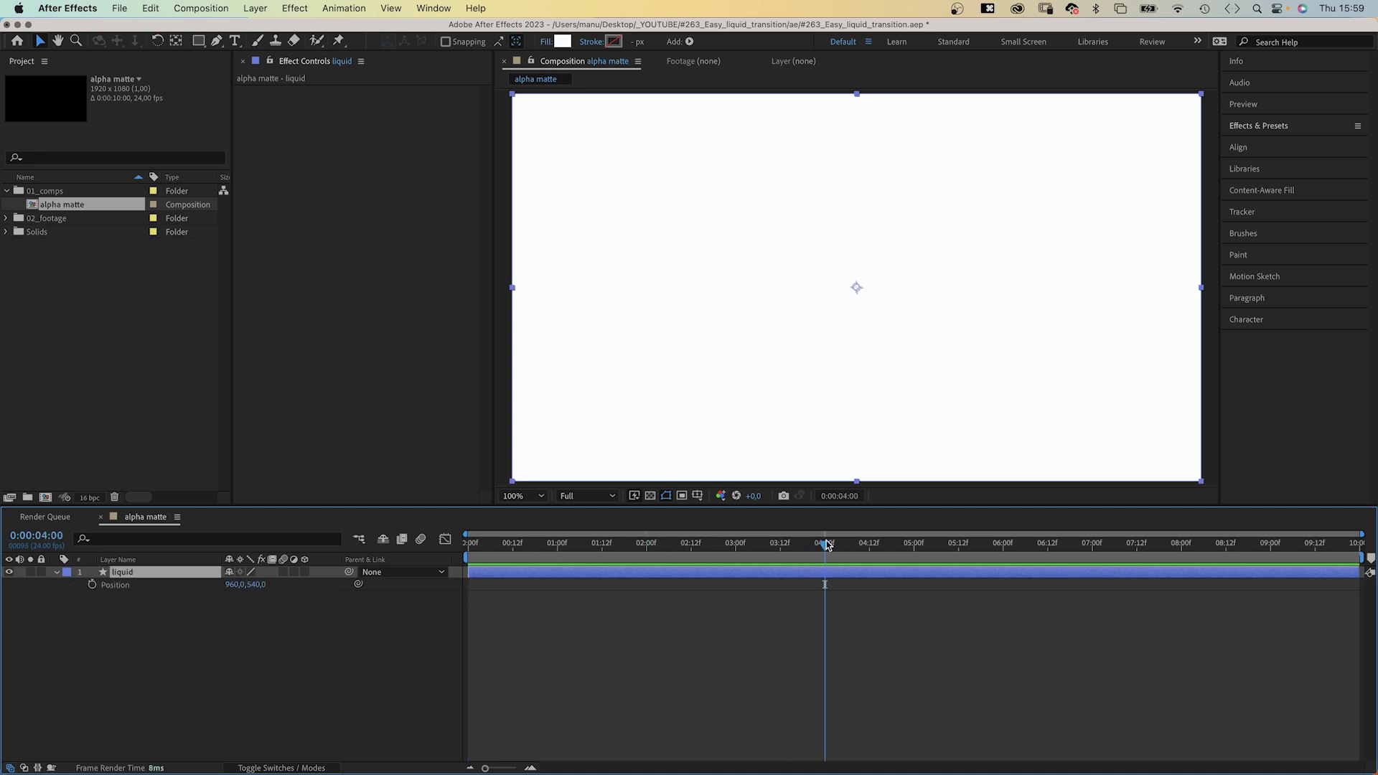
pyautogui.click(91, 585)
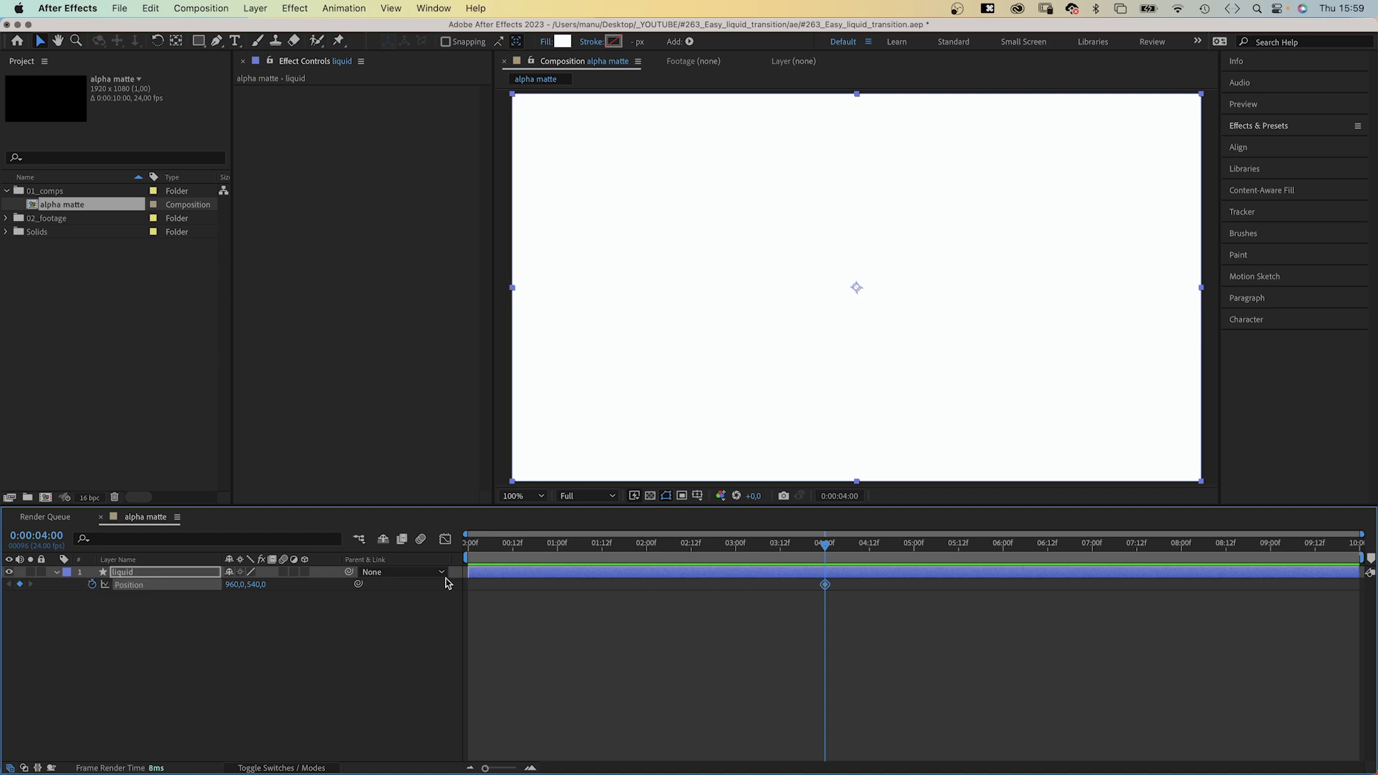
# At 0:00, set the layer's Position X to -960 so it starts off-frame left
pyautogui.moveTo(542, 551); pyautogui.dragTo(357, 570)
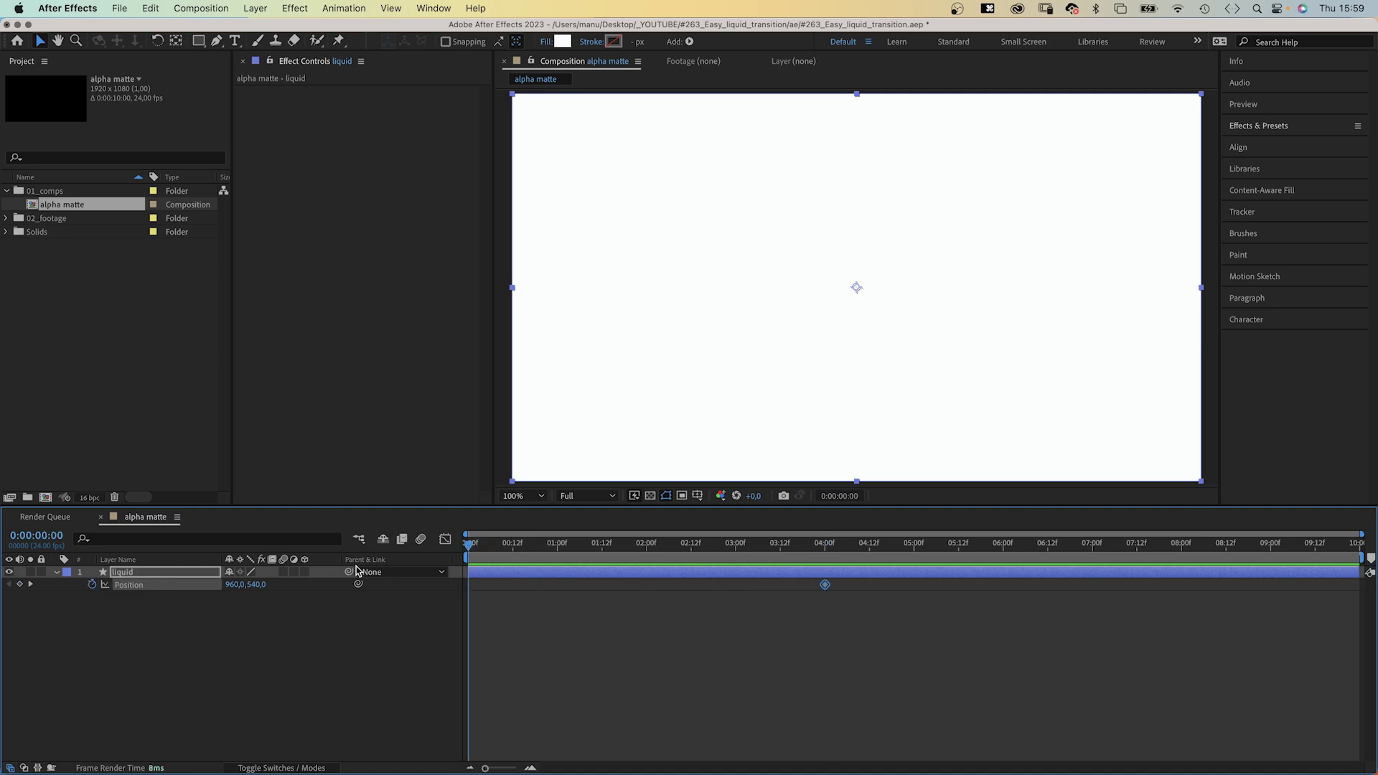
pyautogui.click(233, 585)
pyautogui.write('-960')
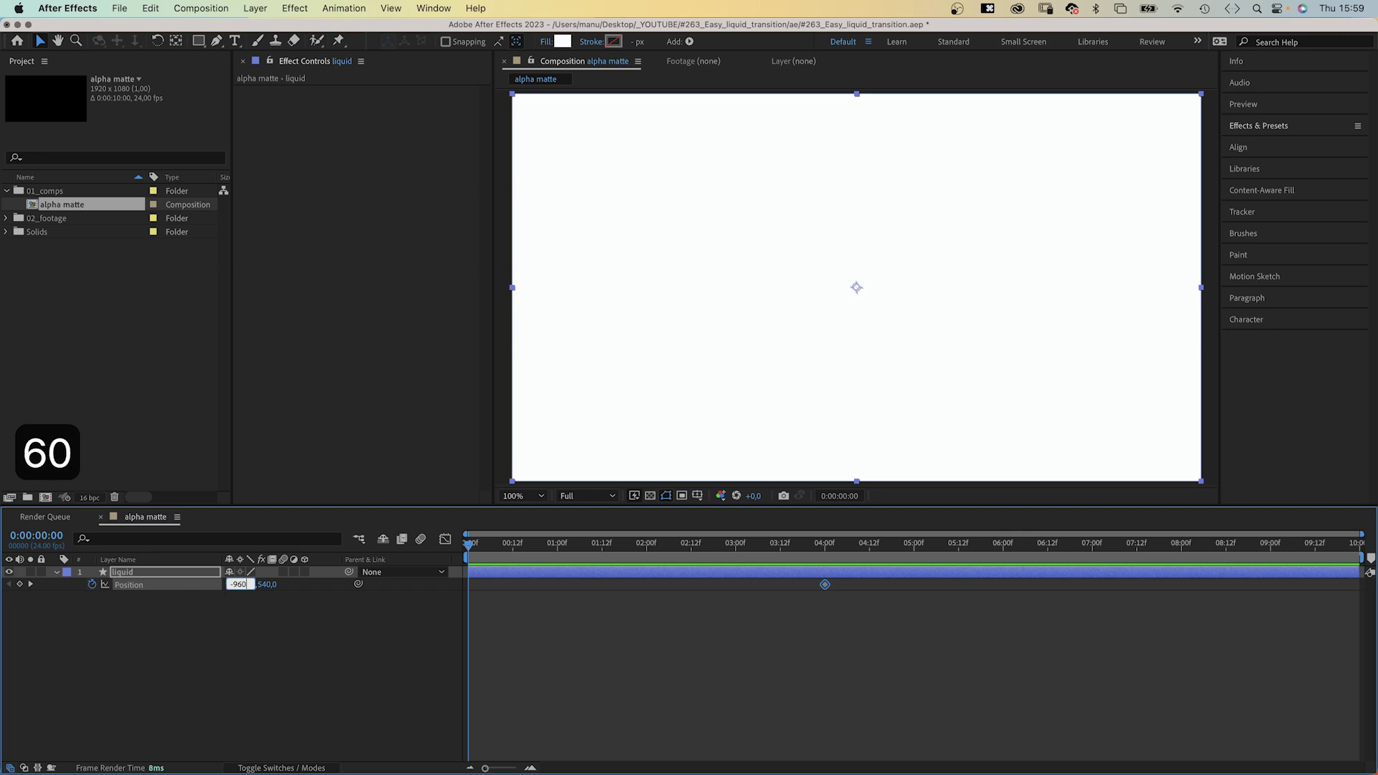
pyautogui.press('Return')
# Apply Easy Ease to both Position keyframes and preview the slide-in
pyautogui.moveTo(893, 610); pyautogui.dragTo(452, 589)
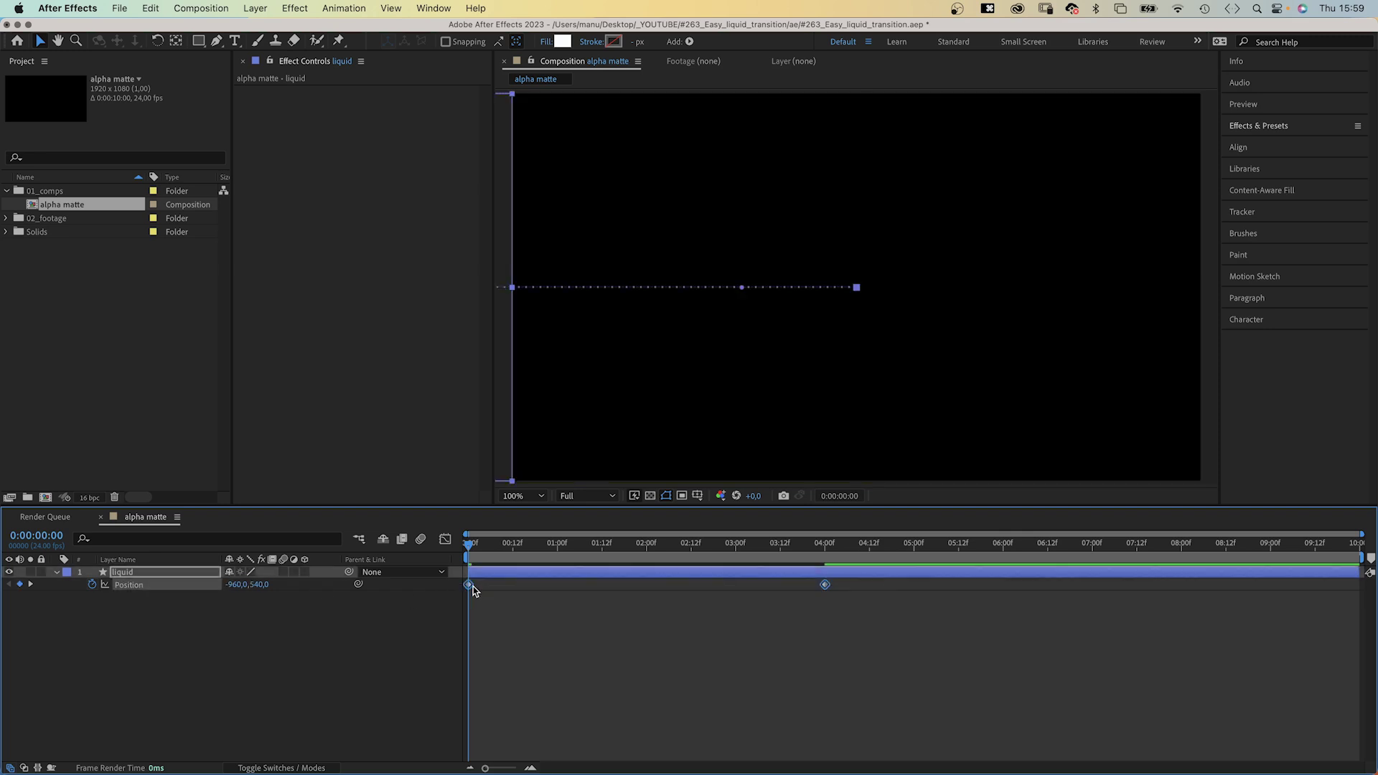
pyautogui.rightClick(469, 587)
pyautogui.moveTo(519, 759)
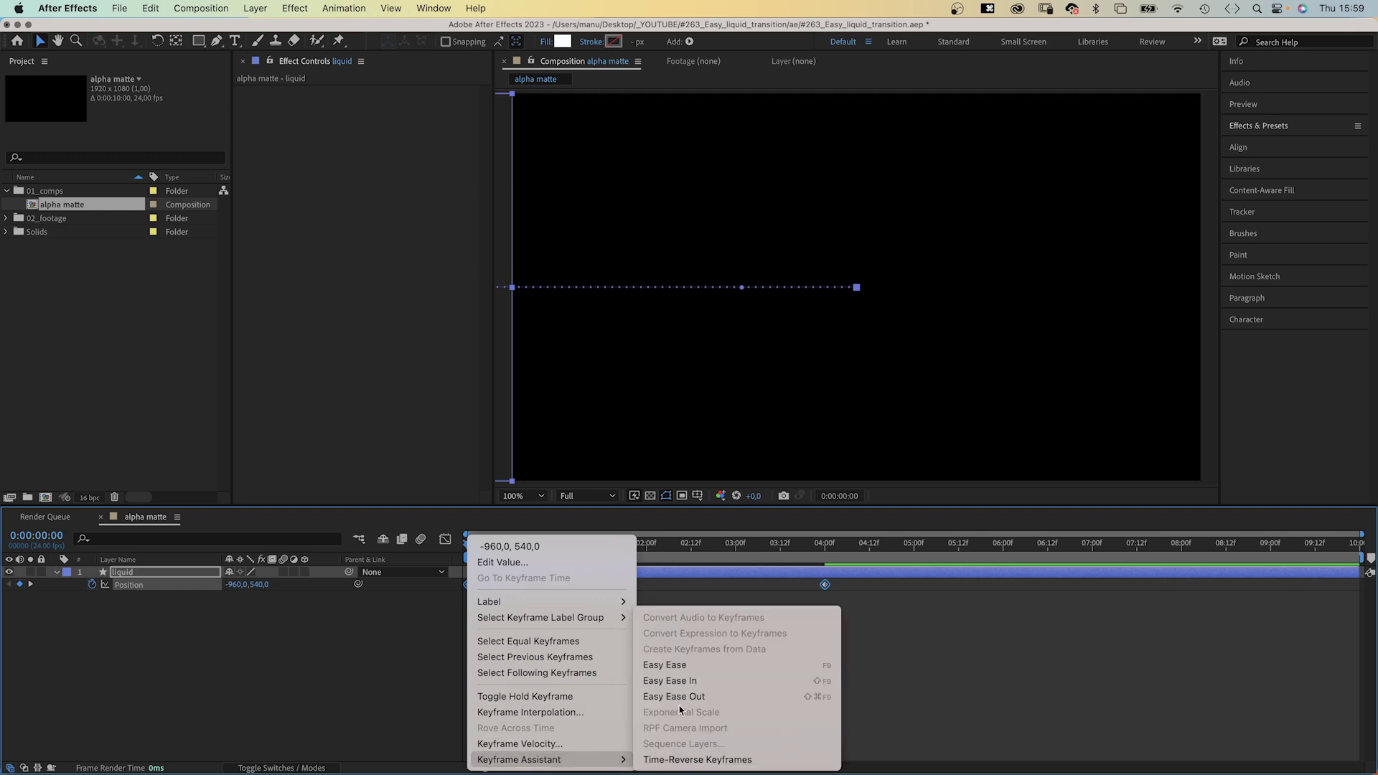
pyautogui.click(694, 665)
pyautogui.press('space')
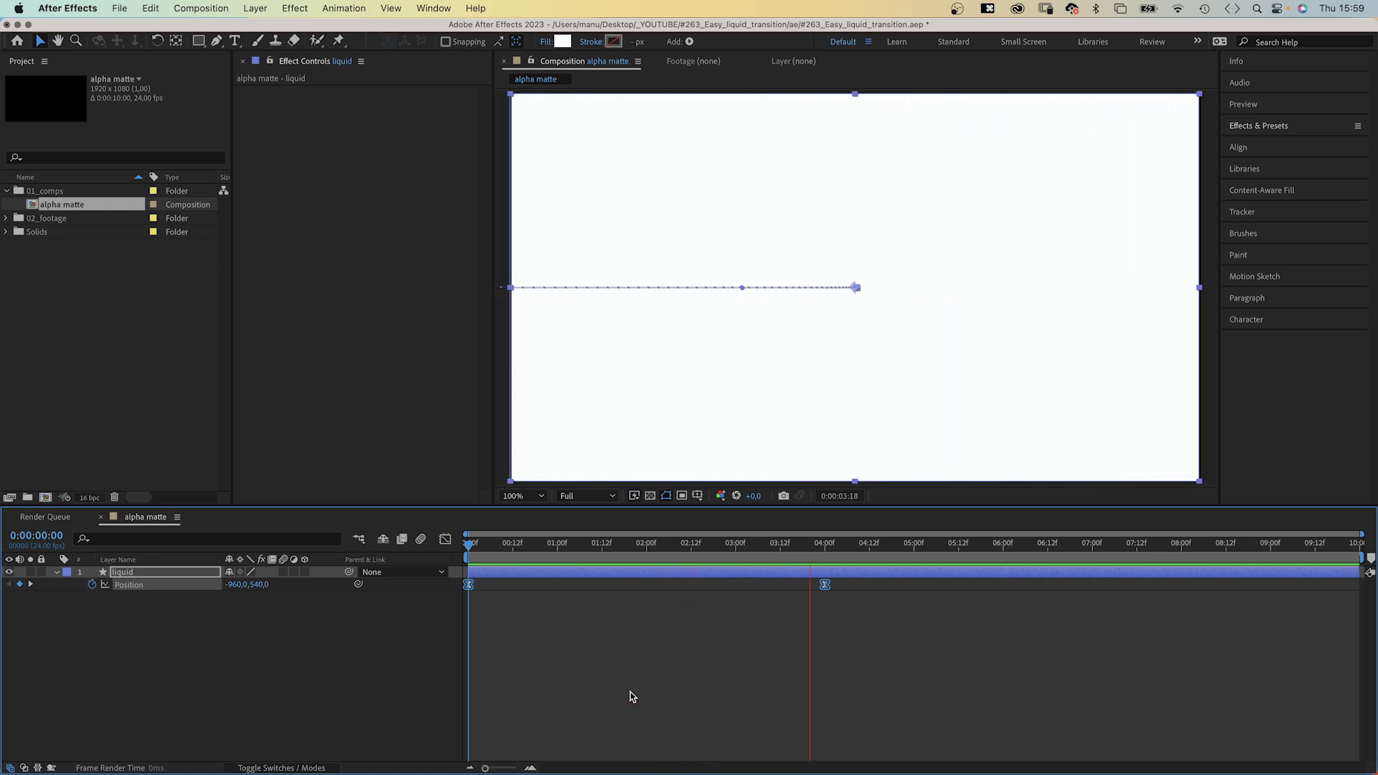
pyautogui.press('space')
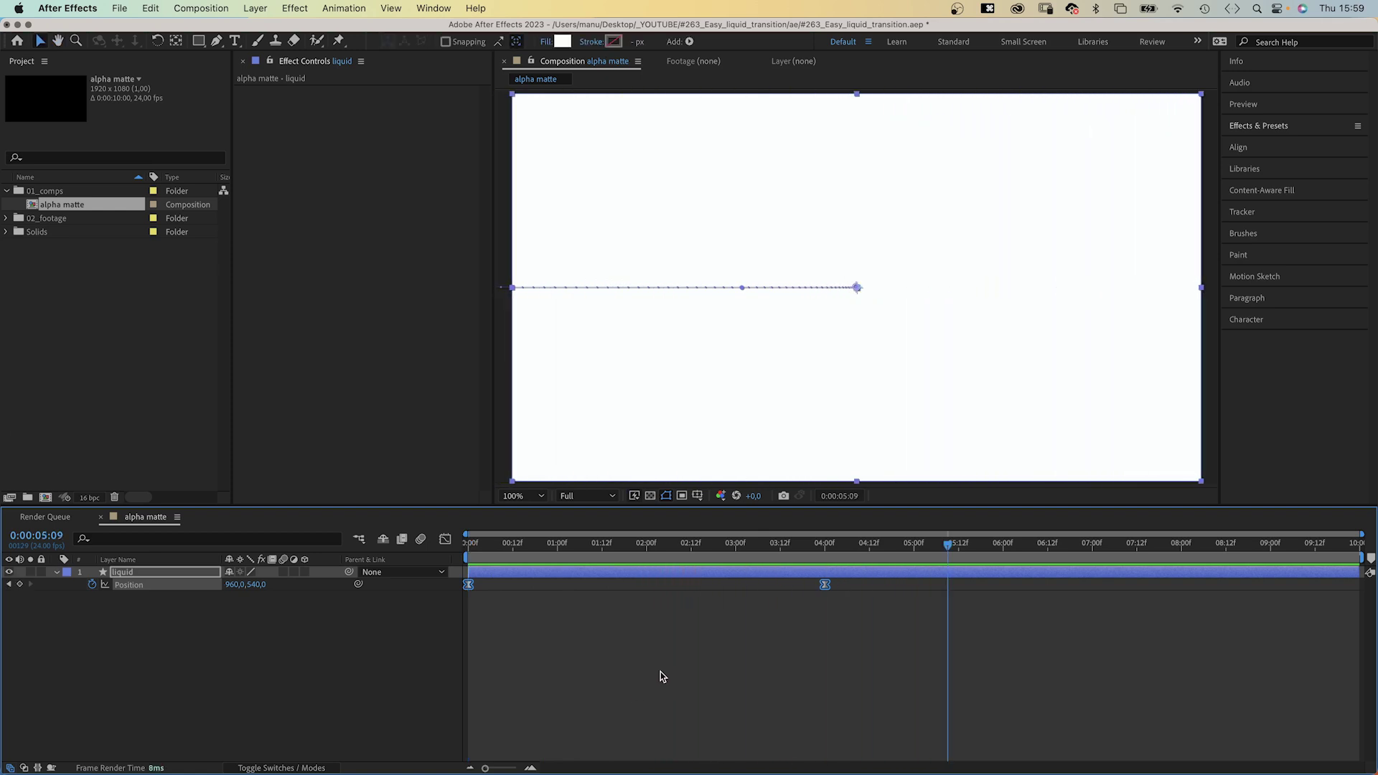
pyautogui.moveTo(798, 549); pyautogui.dragTo(626, 593)
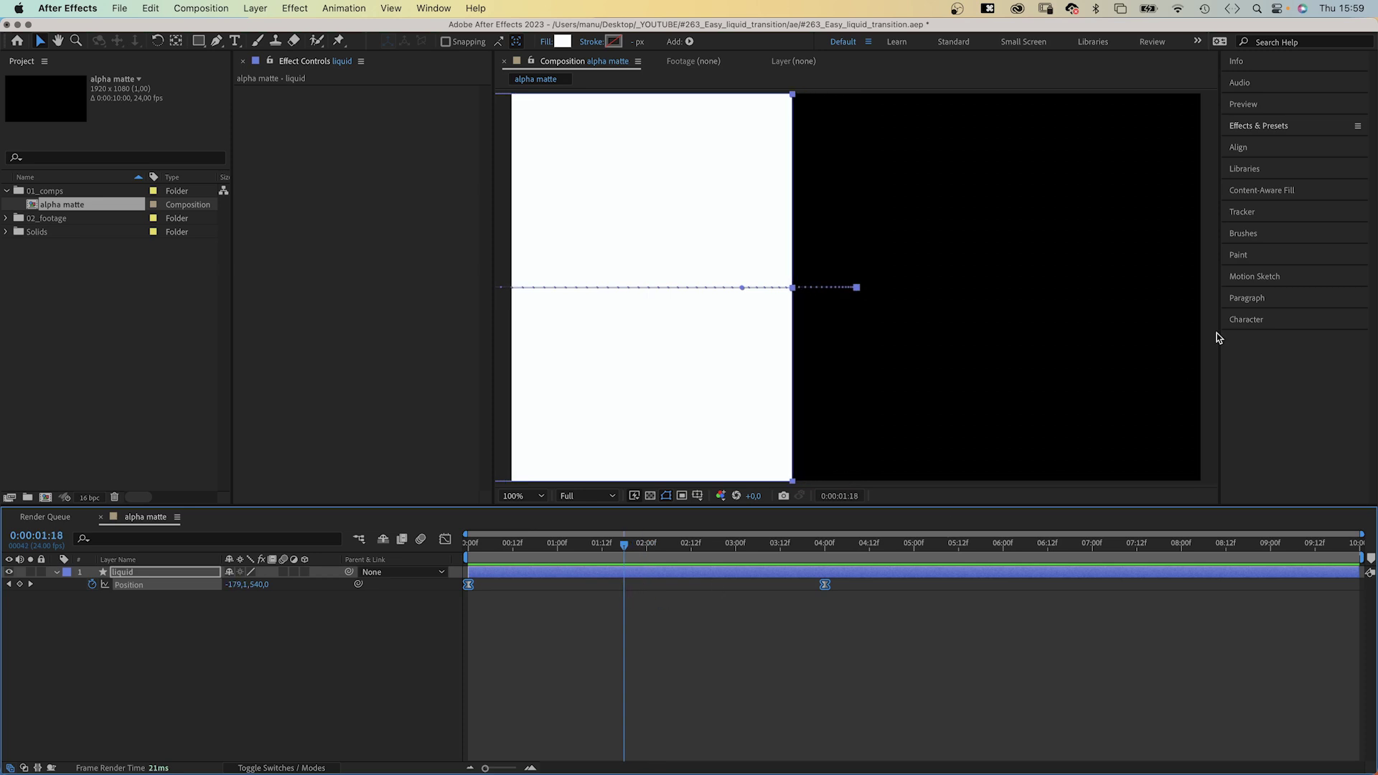
# Find Turbulent Displace in Effects & Presets and apply it to the liquid layer
pyautogui.click(1288, 130)
pyautogui.click(1270, 144)
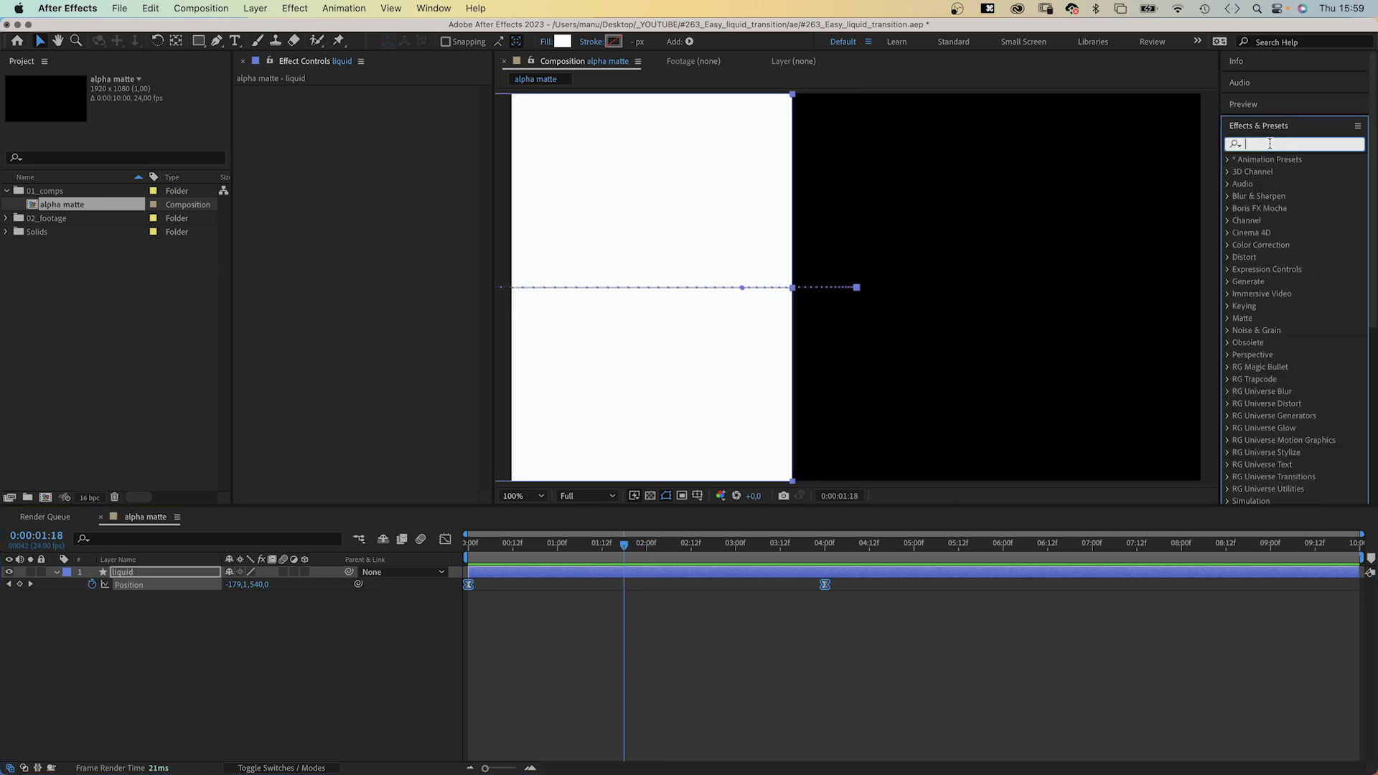
pyautogui.write('turbul')
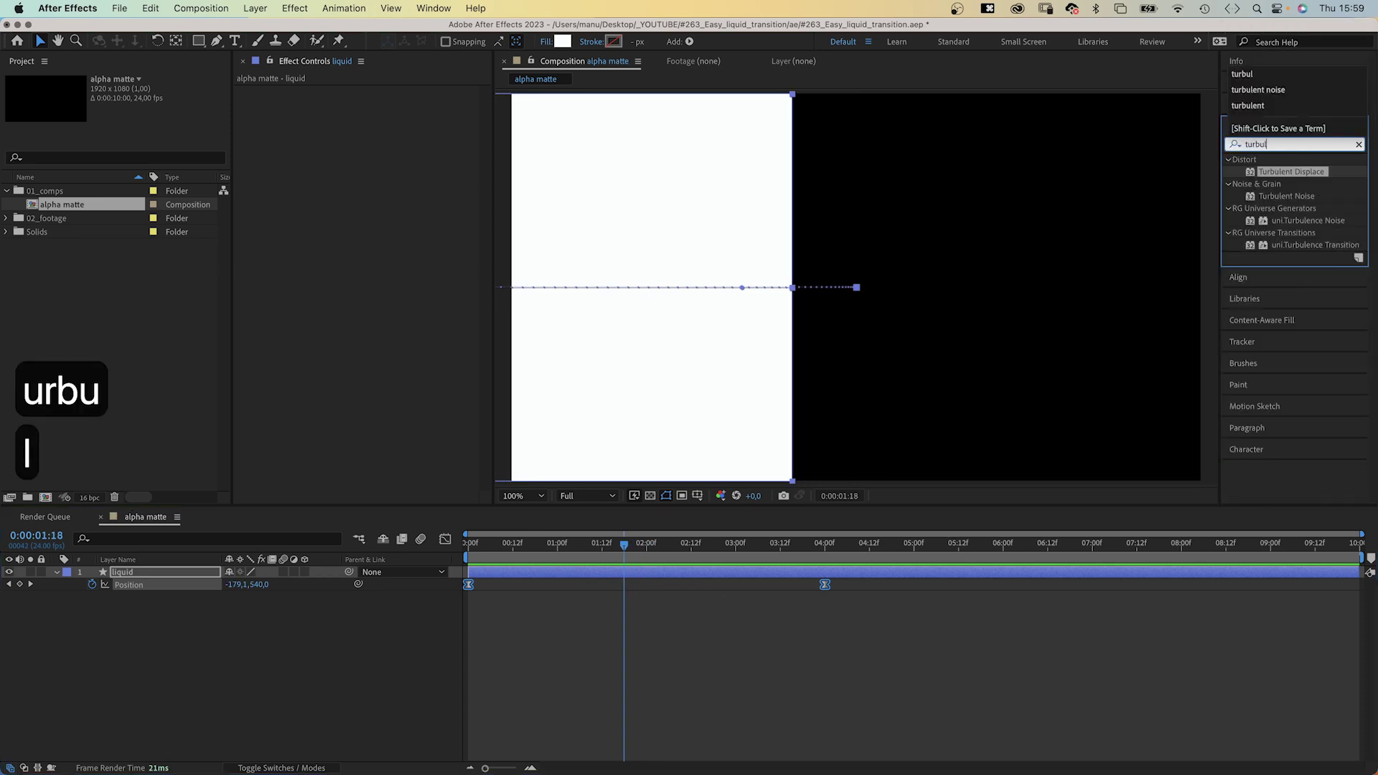
pyautogui.write('ent d')
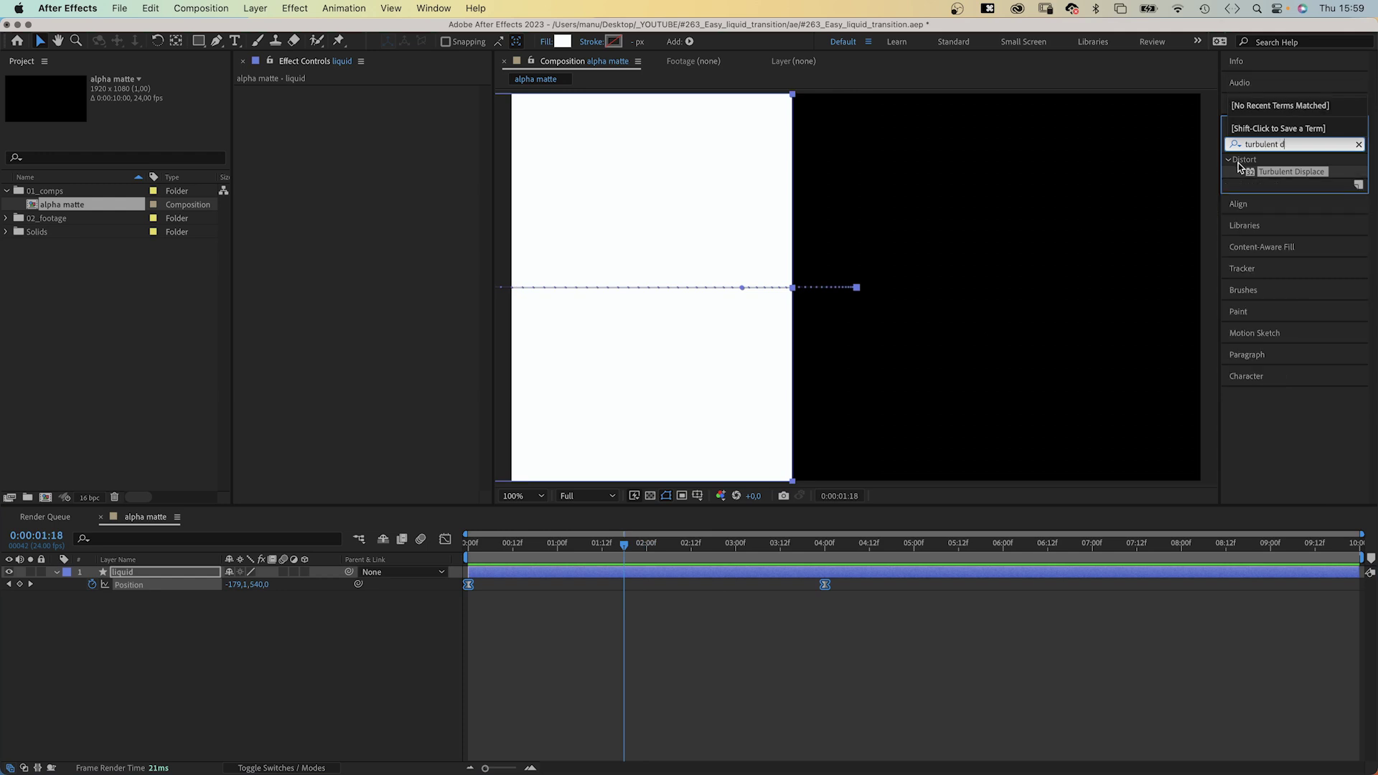
pyautogui.moveTo(1239, 168); pyautogui.dragTo(350, 206)
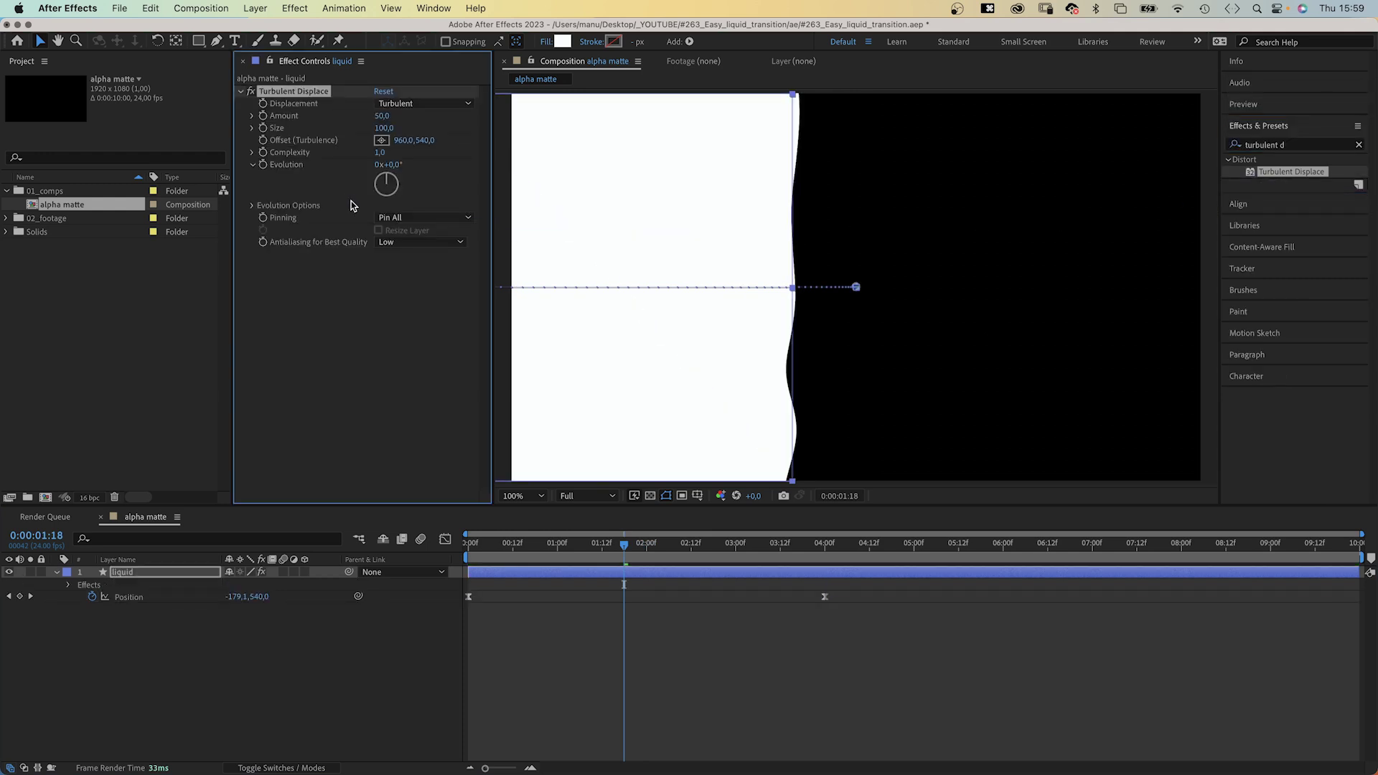
# Set Turbulent Displace to Amount 600, Size 65 and High antialiasing
pyautogui.click(383, 117)
pyautogui.write('600')
pyautogui.press('Return')
pyautogui.click(374, 130)
pyautogui.write('65')
pyautogui.press('Return')
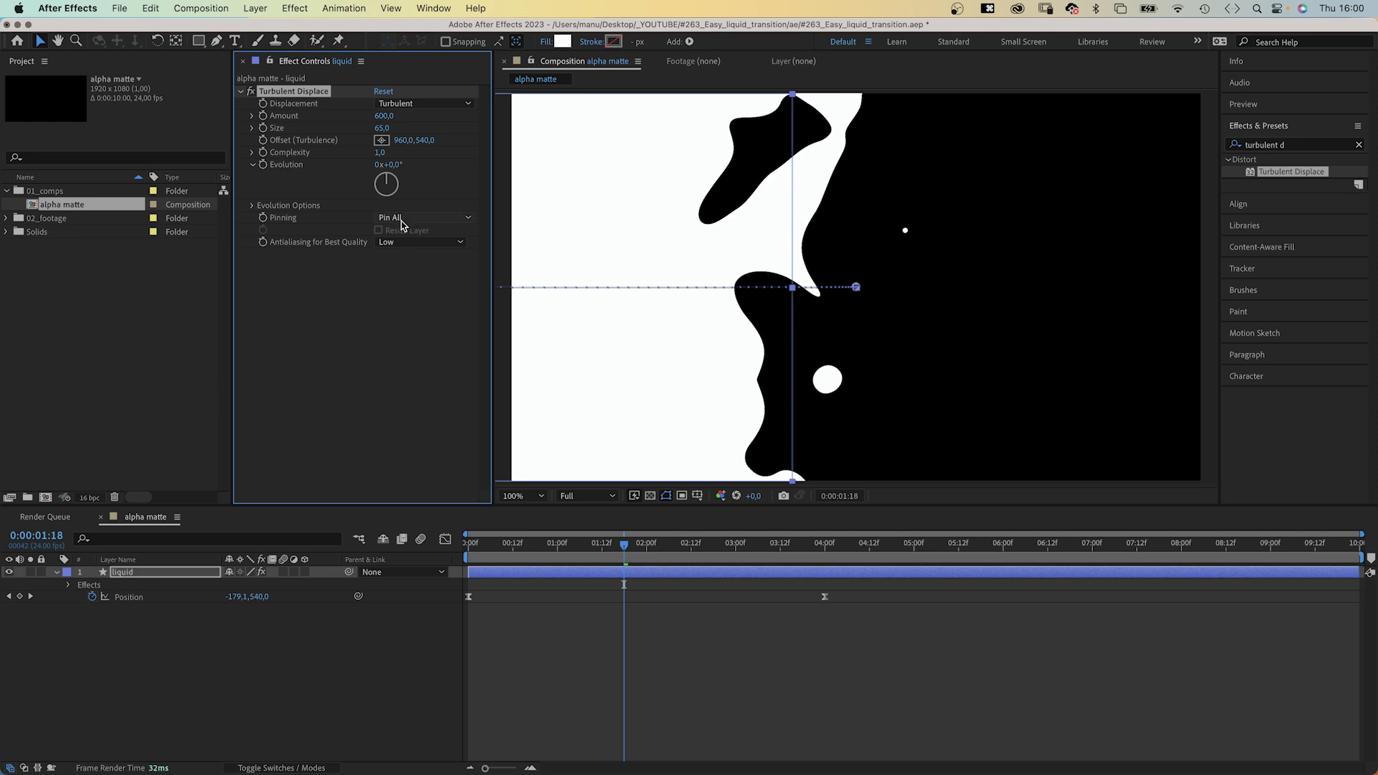
pyautogui.click(399, 242)
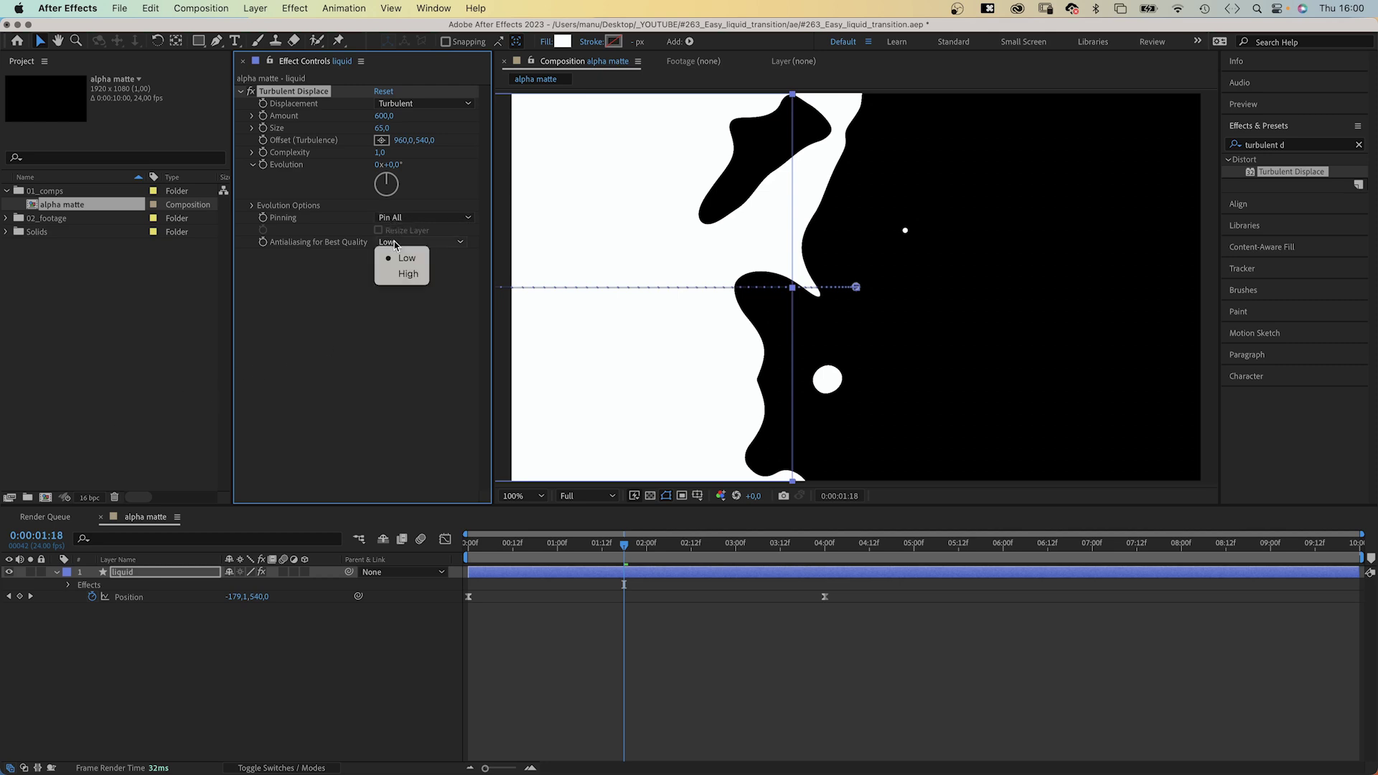
pyautogui.click(399, 276)
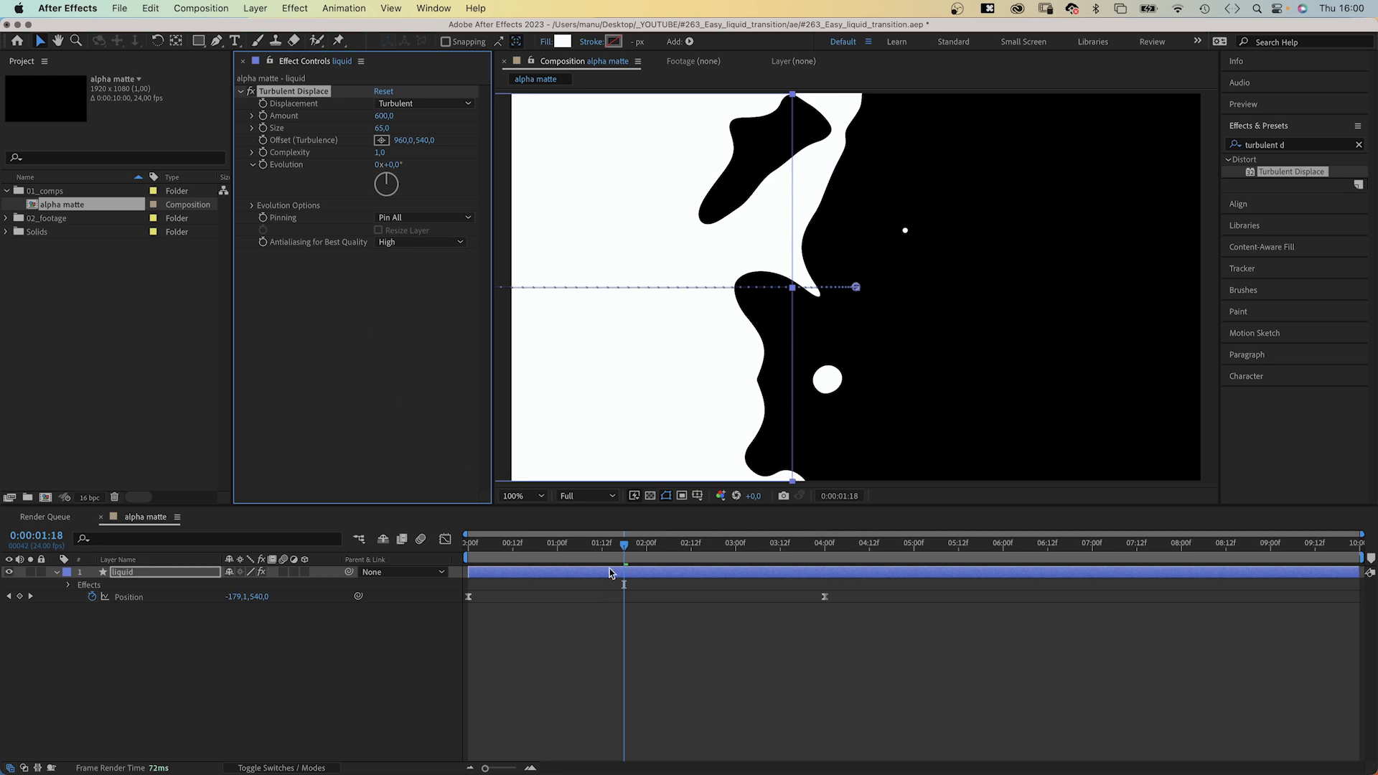
pyautogui.press('Home')
# Preview the wipe, then duplicate the Turbulent Displace effect
pyautogui.press('space')
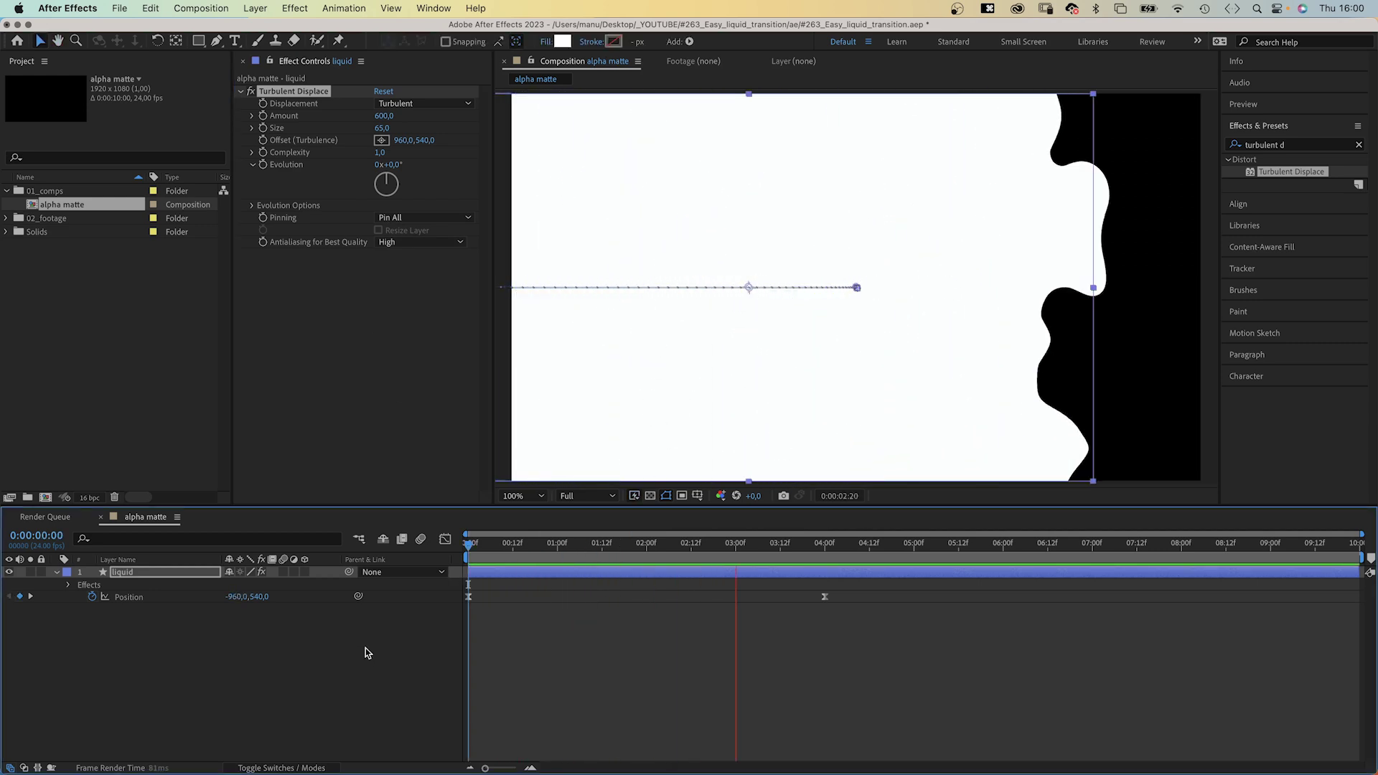
pyautogui.press('space')
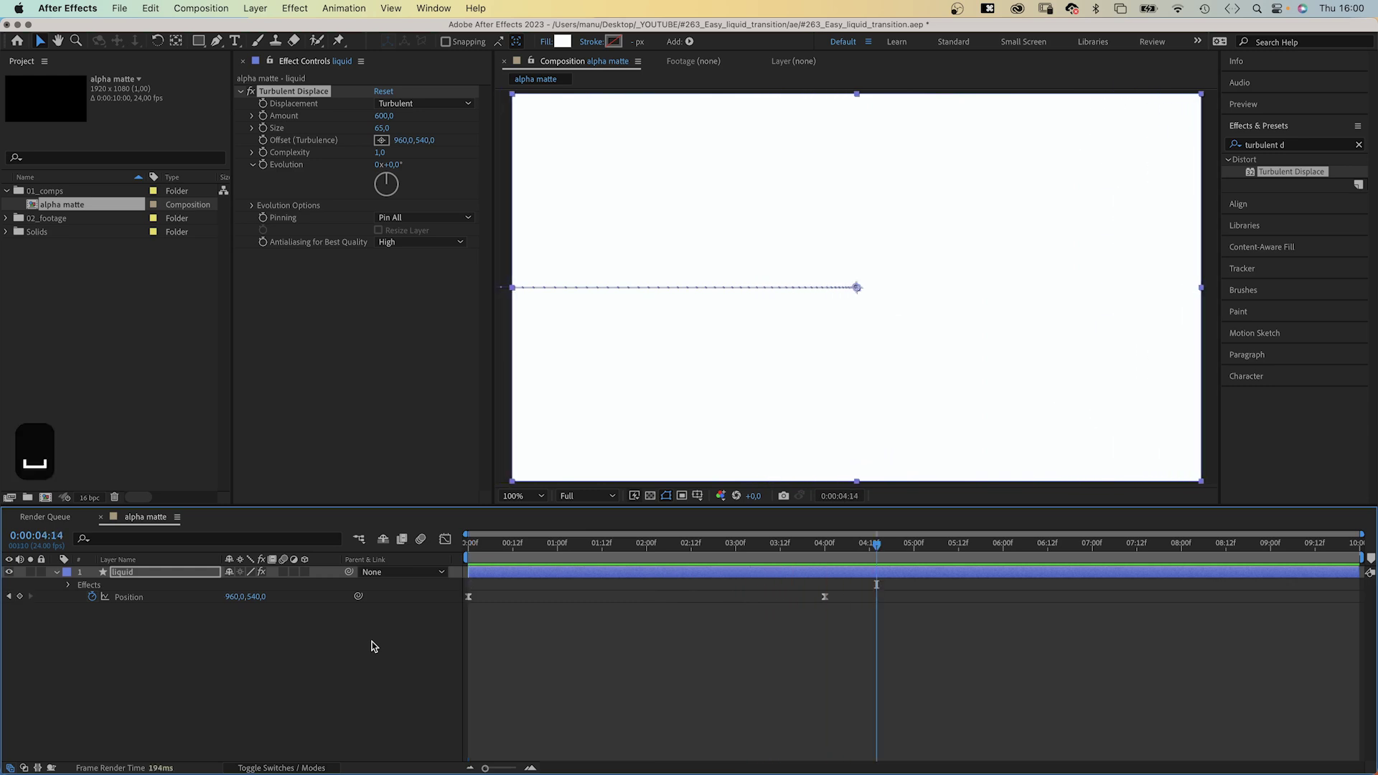
pyautogui.moveTo(711, 544); pyautogui.dragTo(609, 543)
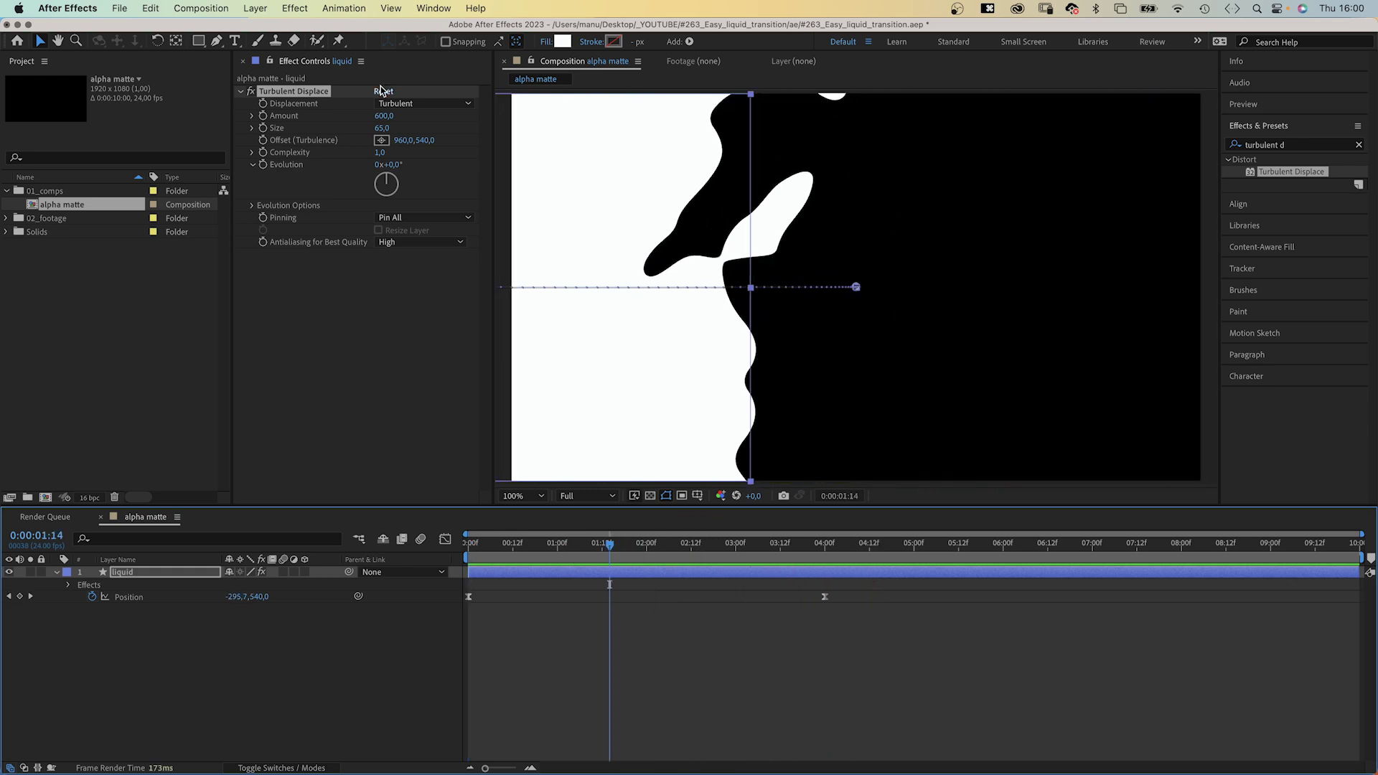
pyautogui.click(324, 91)
pyautogui.press('super+d')
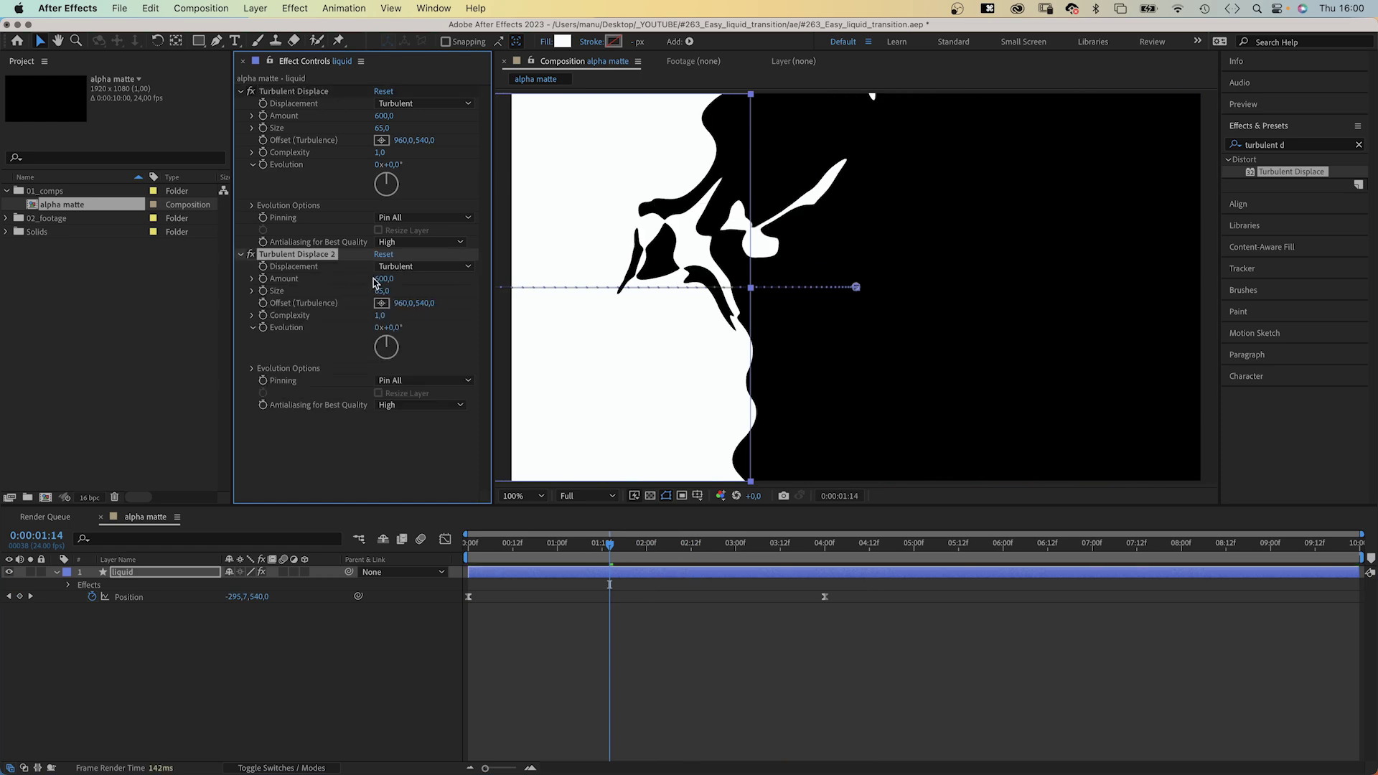
# Set Turbulent Displace 2 to Amount 25 and Size 300, then preview
pyautogui.click(384, 279)
pyautogui.write('25')
pyautogui.press('Return')
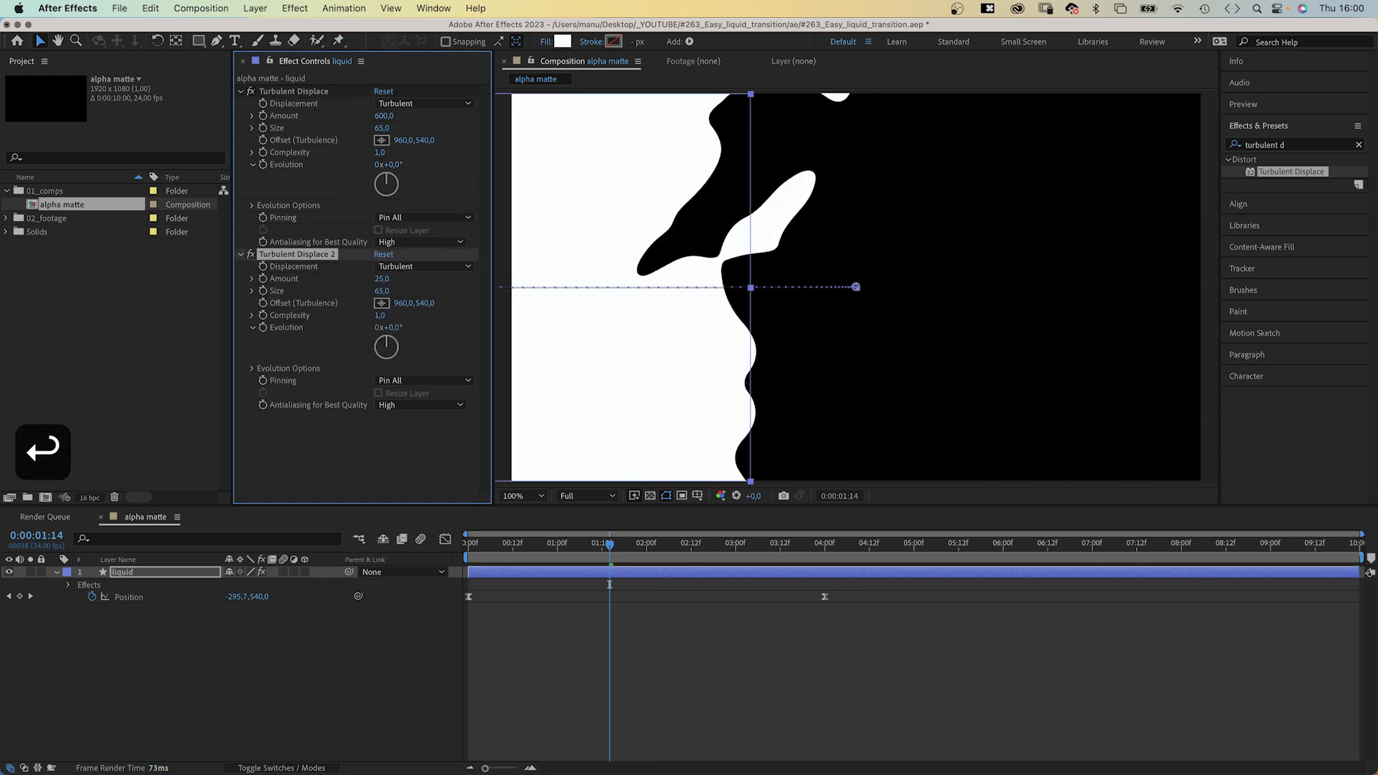
pyautogui.click(373, 291)
pyautogui.write('300')
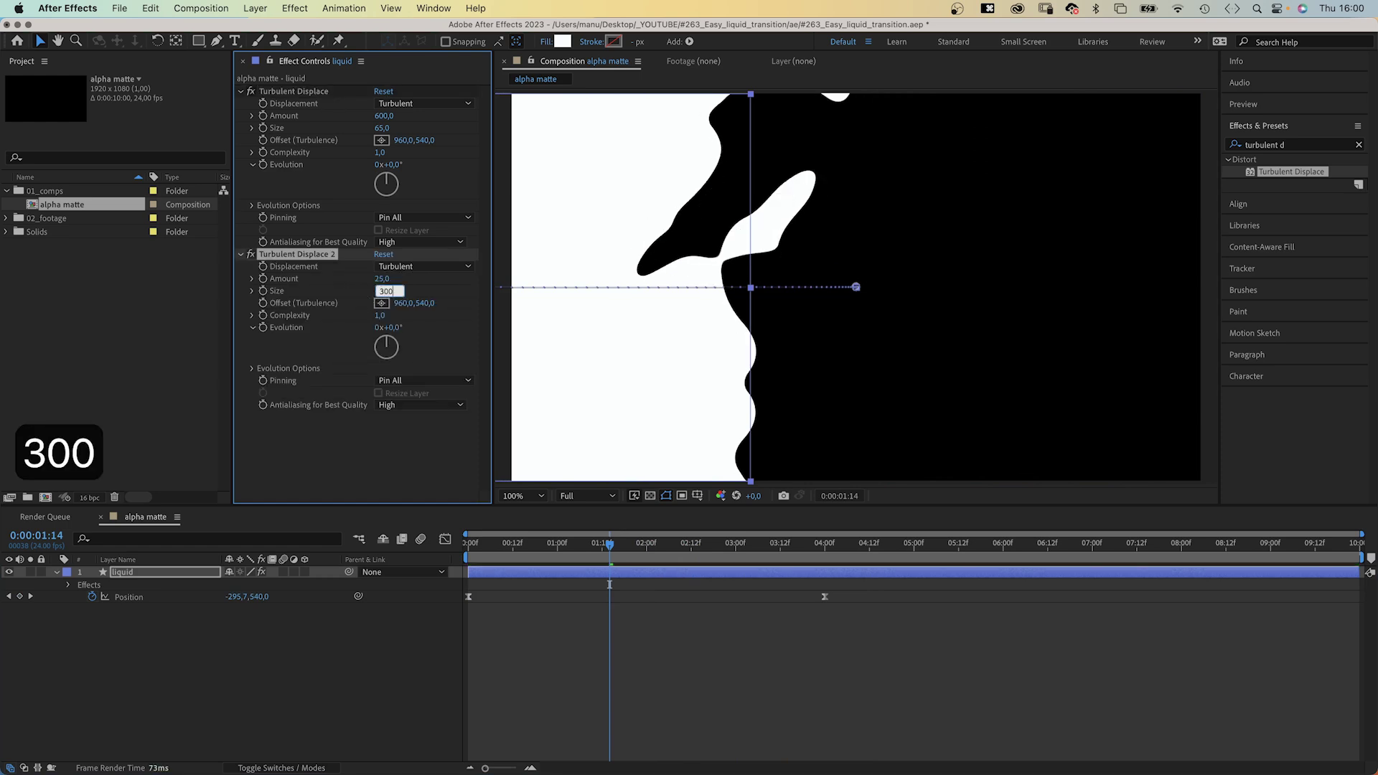
pyautogui.press('Return')
pyautogui.press('space')
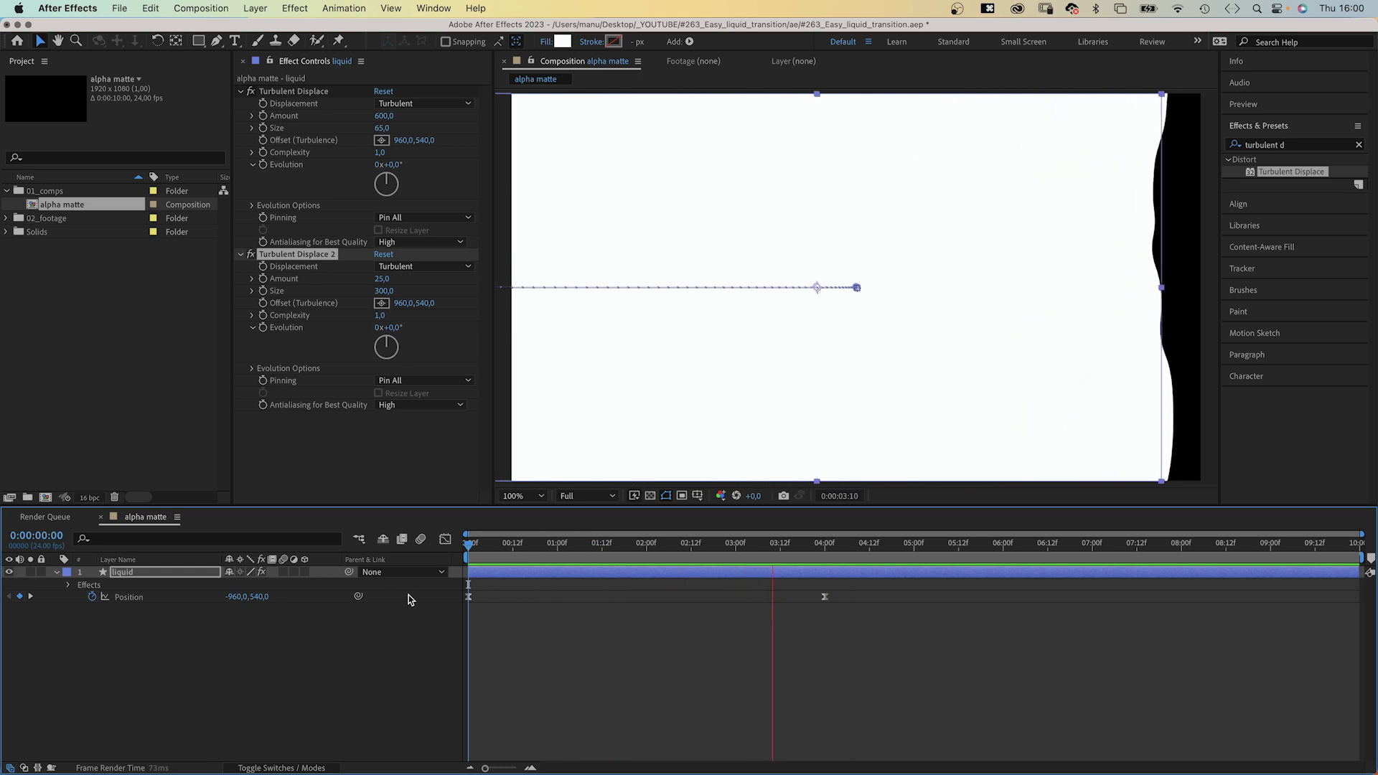
# At 0:00:01:13, shift turbulence offsets to 1659,540 and 609,966 on the two displacements
pyautogui.moveTo(669, 544); pyautogui.dragTo(605, 557)
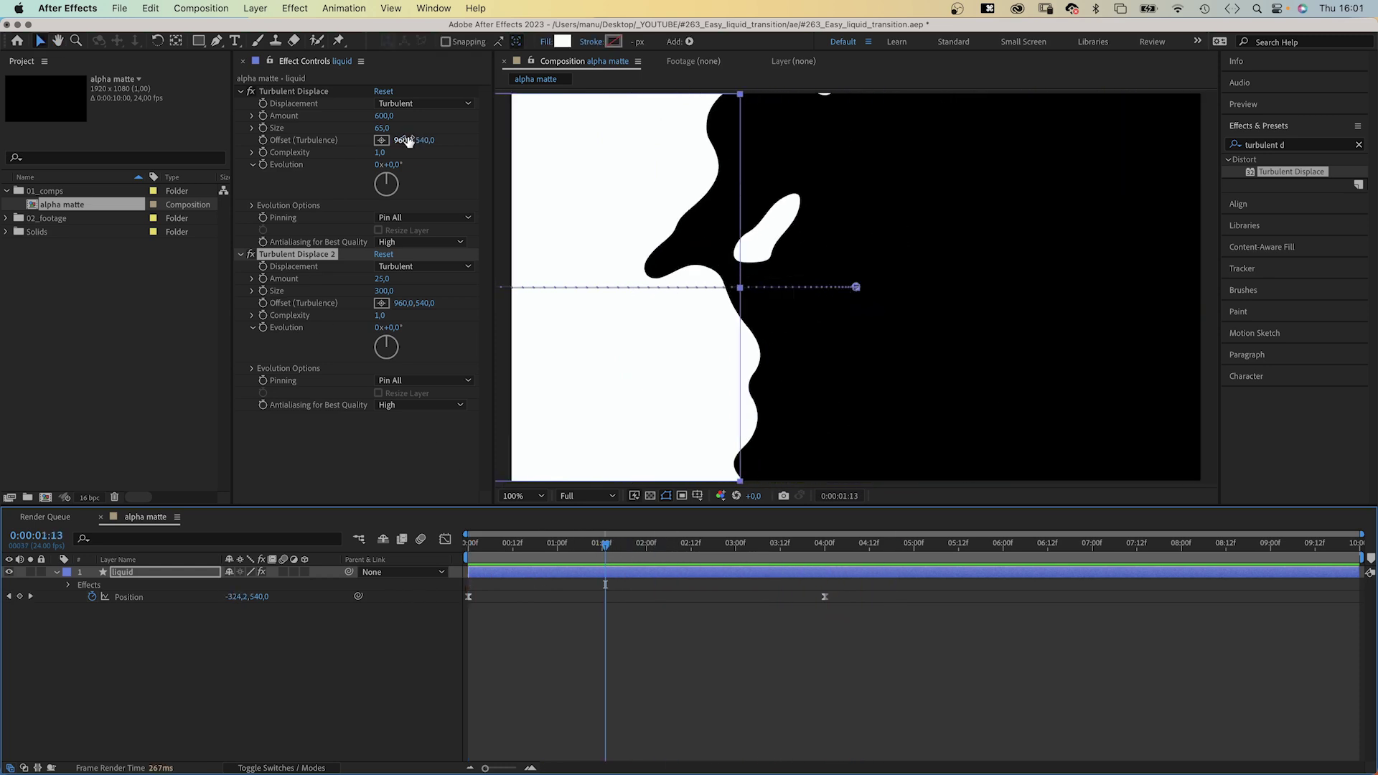
pyautogui.moveTo(406, 140); pyautogui.dragTo(903, 134)
pyautogui.moveTo(399, 302); pyautogui.dragTo(146, 304)
pyautogui.moveTo(425, 305); pyautogui.dragTo(734, 308)
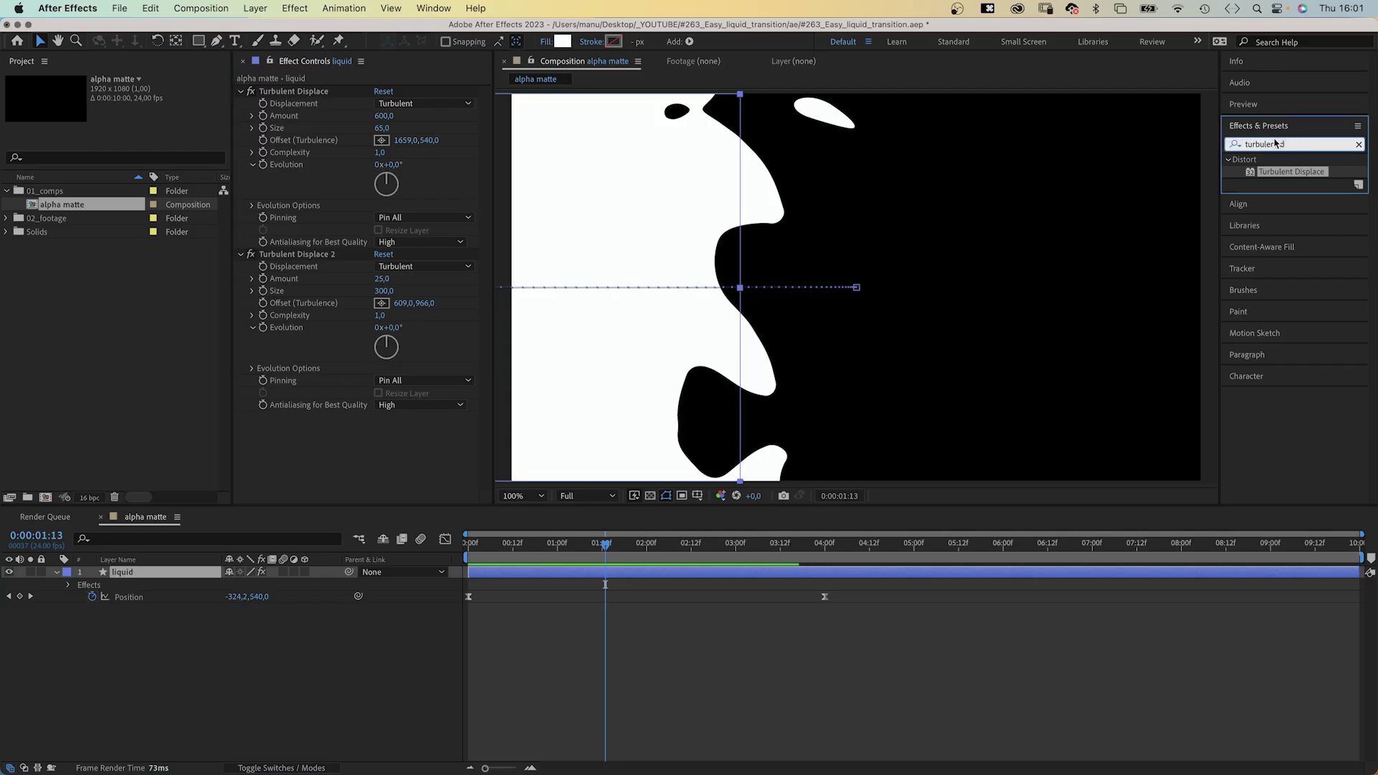
# Apply Gaussian Blur to the liquid layer with Blurriness 135
pyautogui.write('gauss')
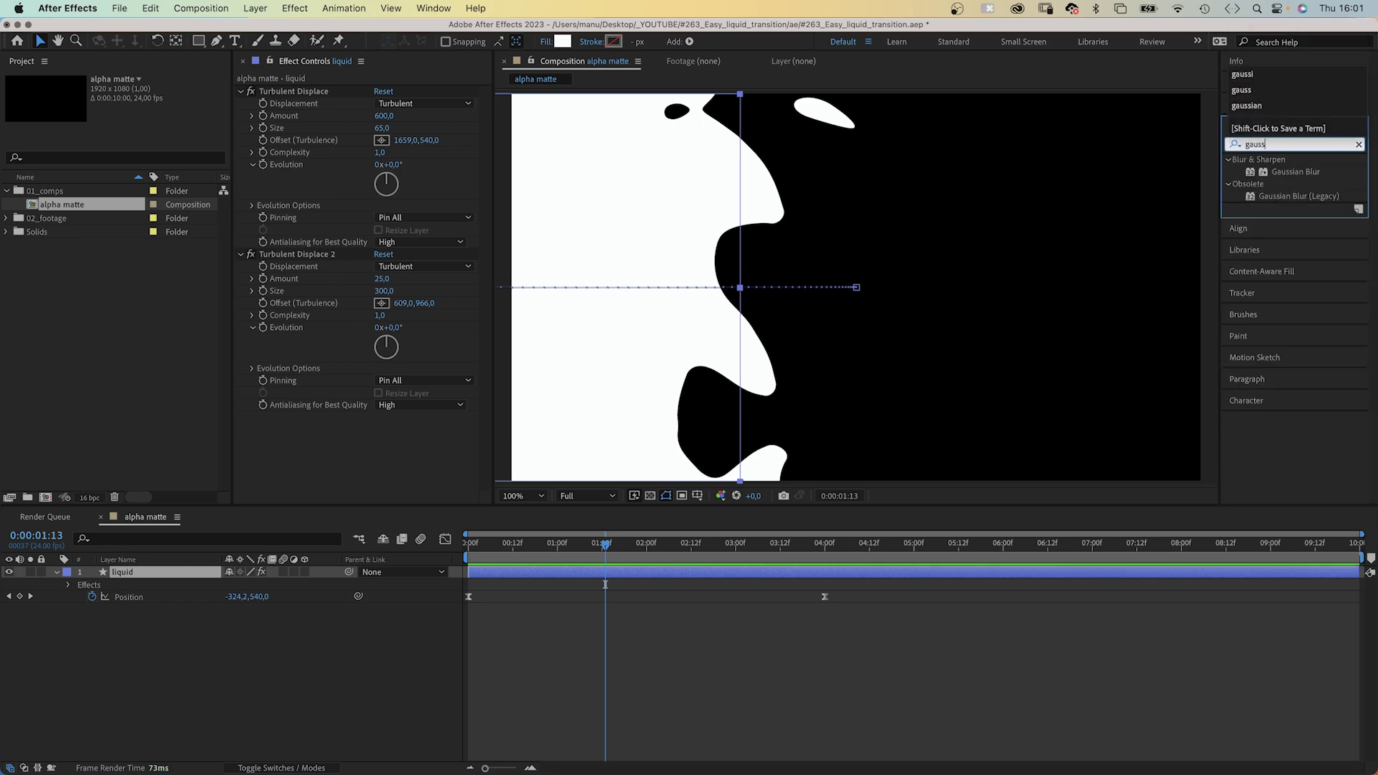
pyautogui.moveTo(1285, 173); pyautogui.dragTo(297, 459)
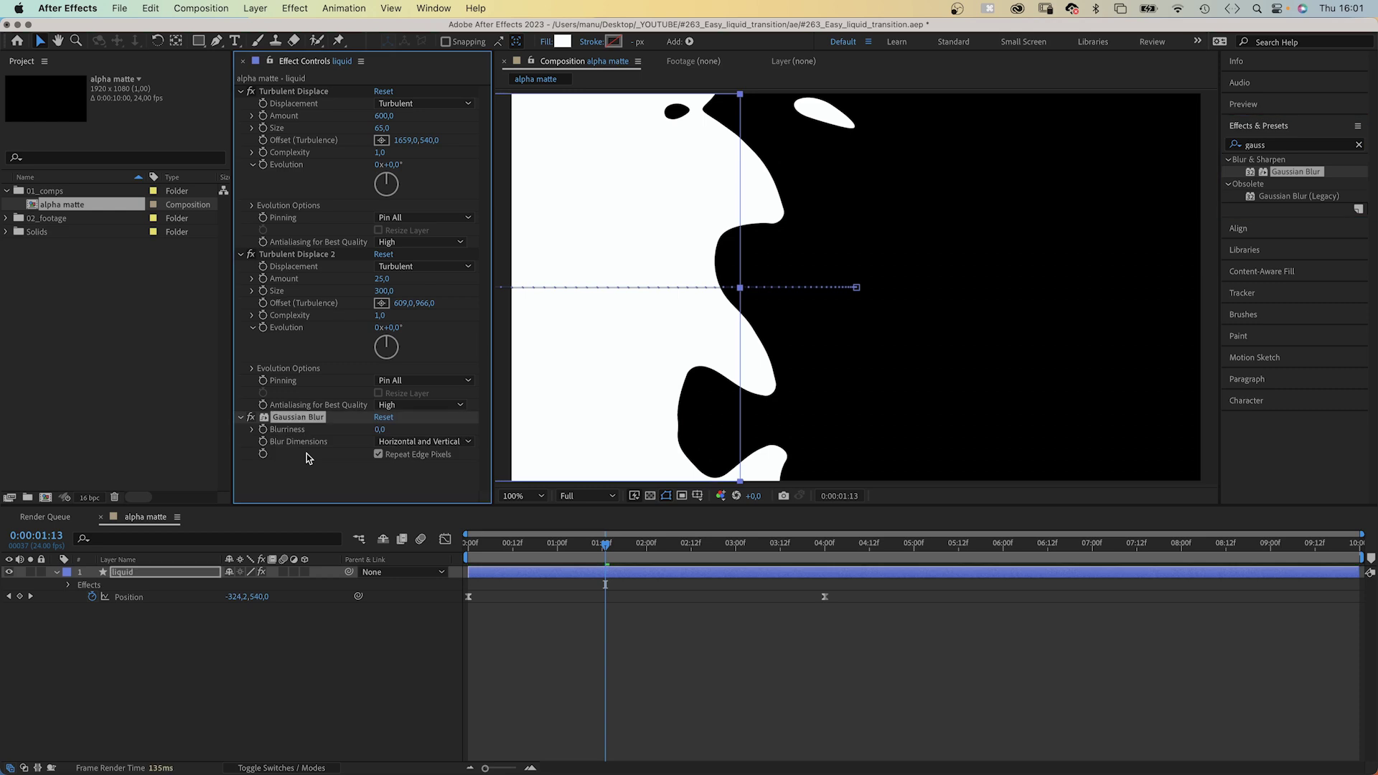
pyautogui.click(378, 431)
pyautogui.press('Return')
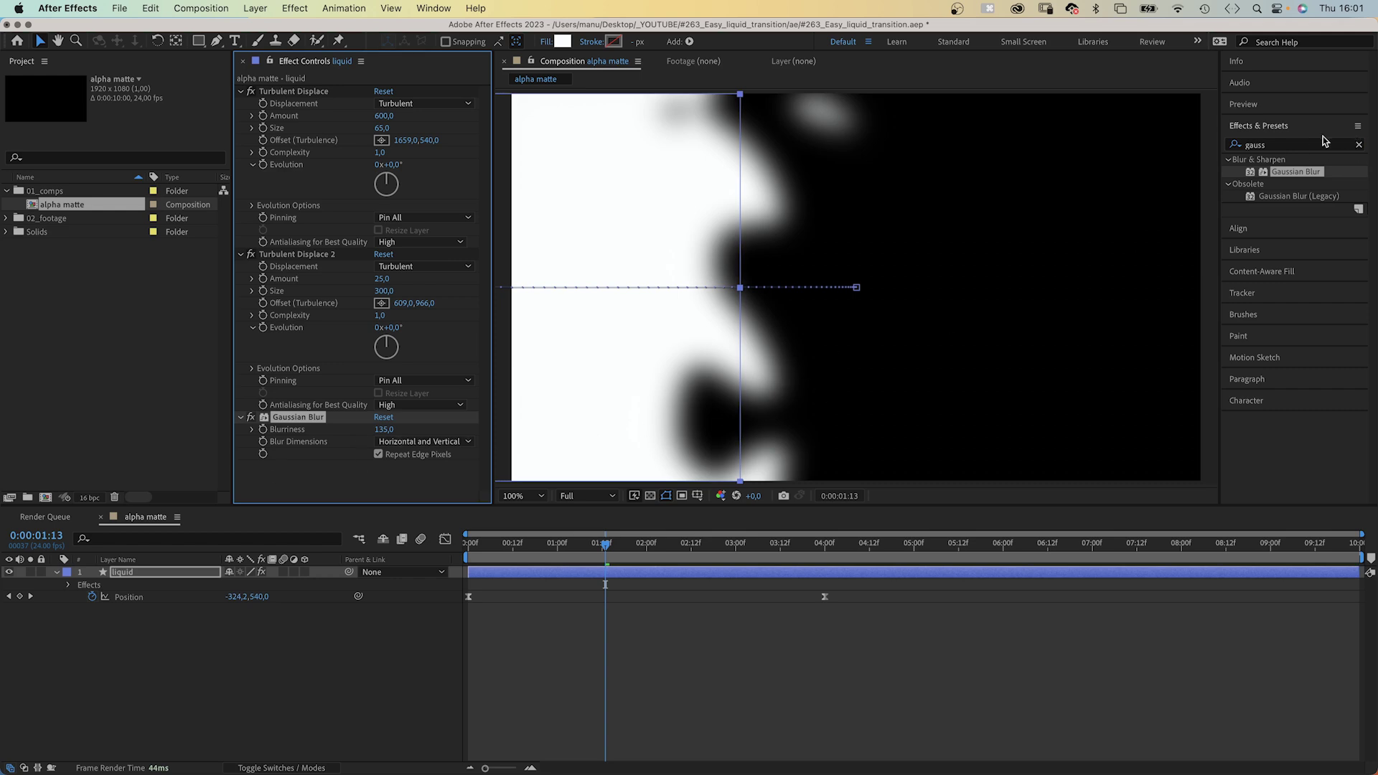
# Search for Roughen Edges and apply it to the liquid layer
pyautogui.click(1301, 148)
pyautogui.press('BackSpace')
pyautogui.press('BackSpace')
pyautogui.press('BackSpace')
pyautogui.press('BackSpace')
pyautogui.press('BackSpace')
pyautogui.write('roughen')
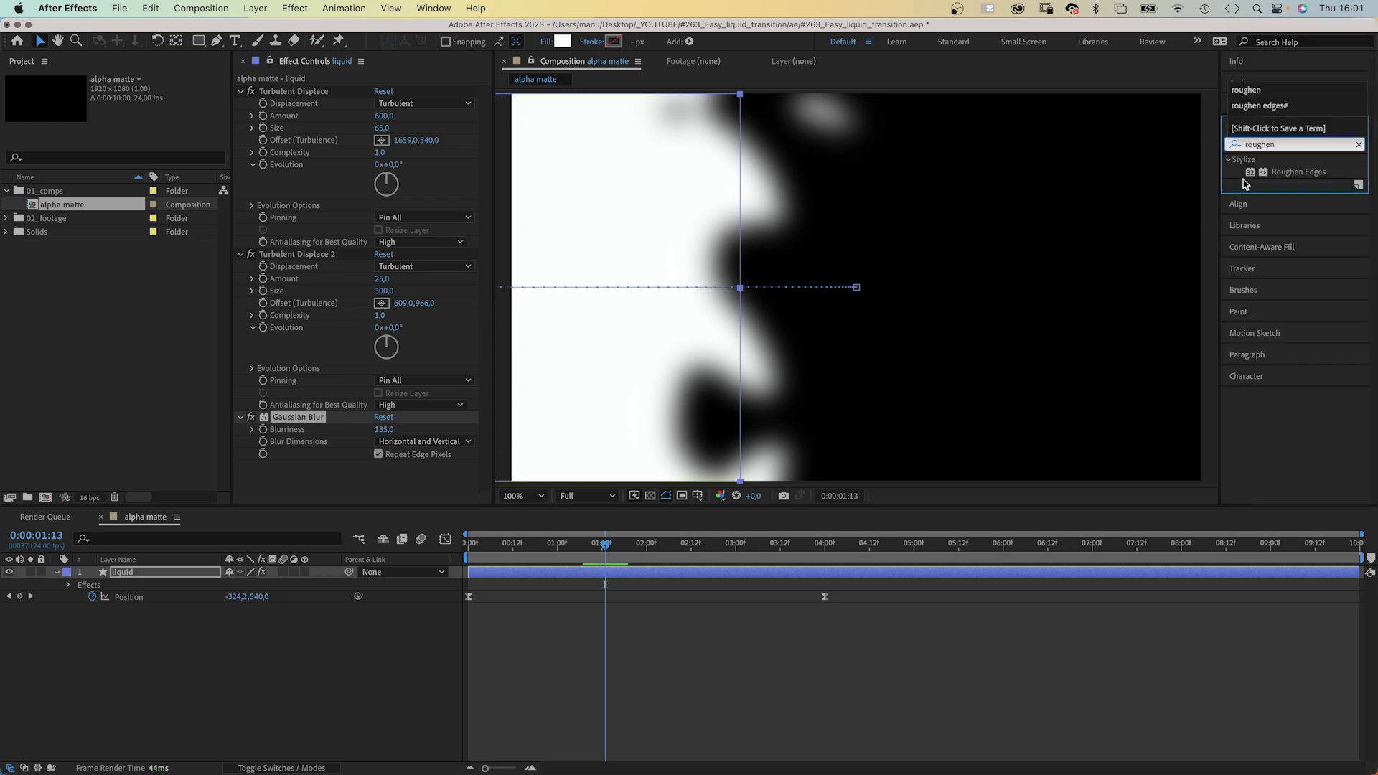
pyautogui.moveTo(1252, 173); pyautogui.dragTo(289, 507)
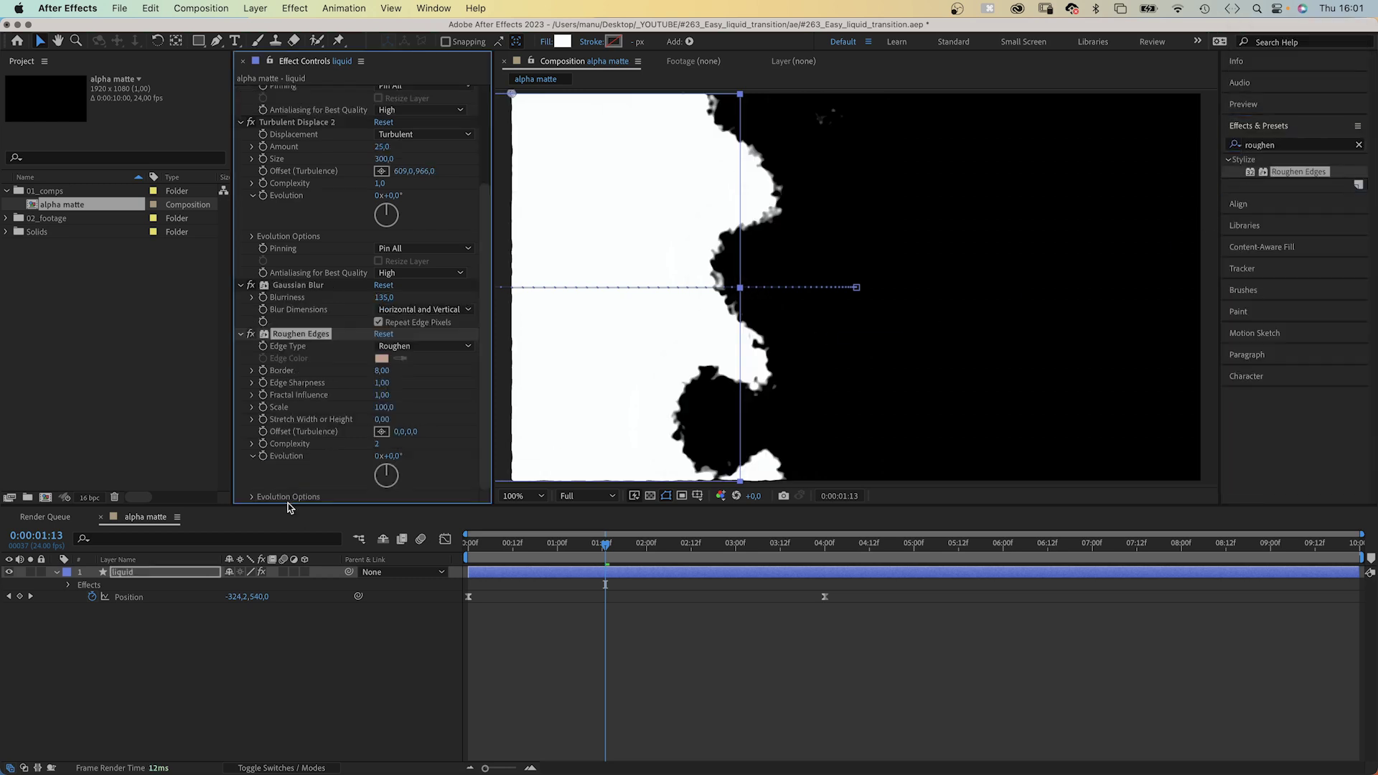
# Set Roughen Edges Border 30, Scale 250 and Complexity 10
pyautogui.click(381, 370)
pyautogui.press('Return')
pyautogui.click(380, 408)
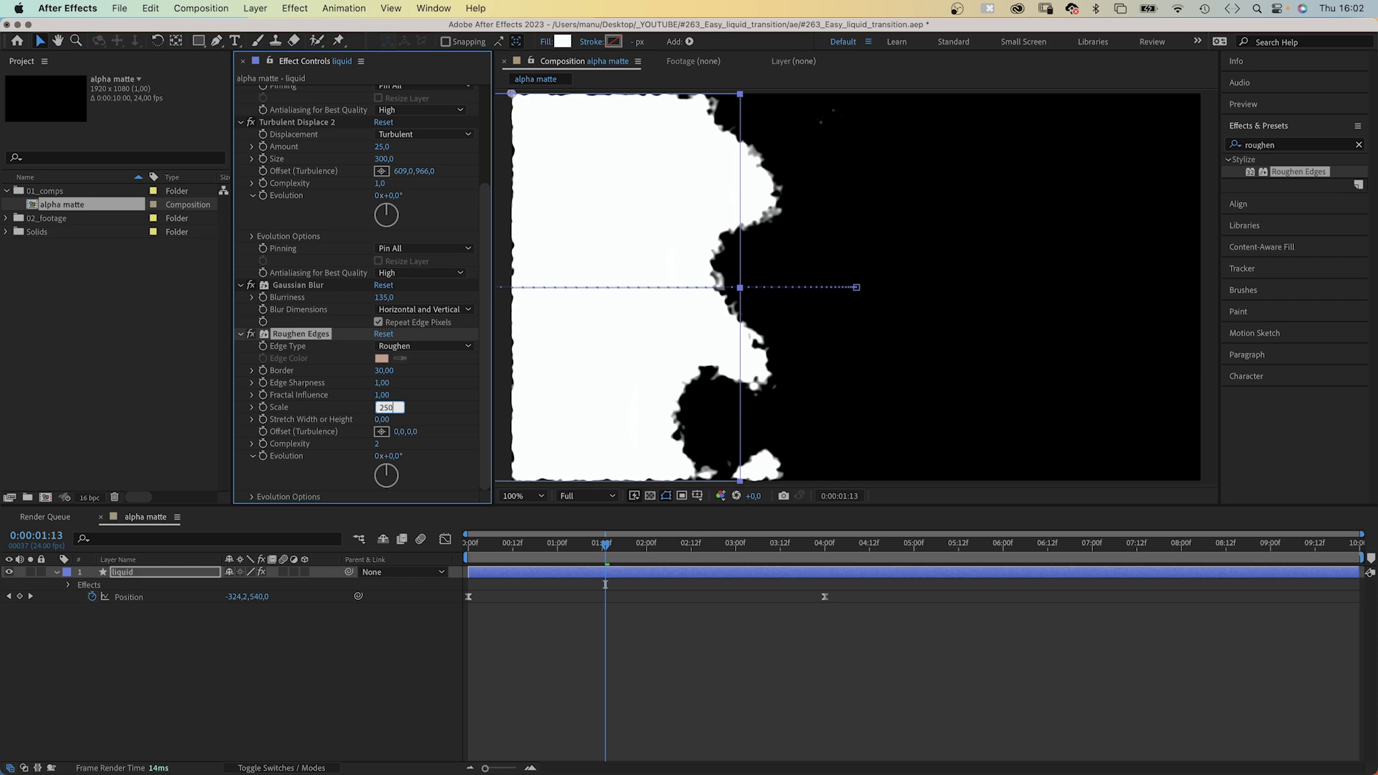
pyautogui.press('Return')
pyautogui.click(378, 444)
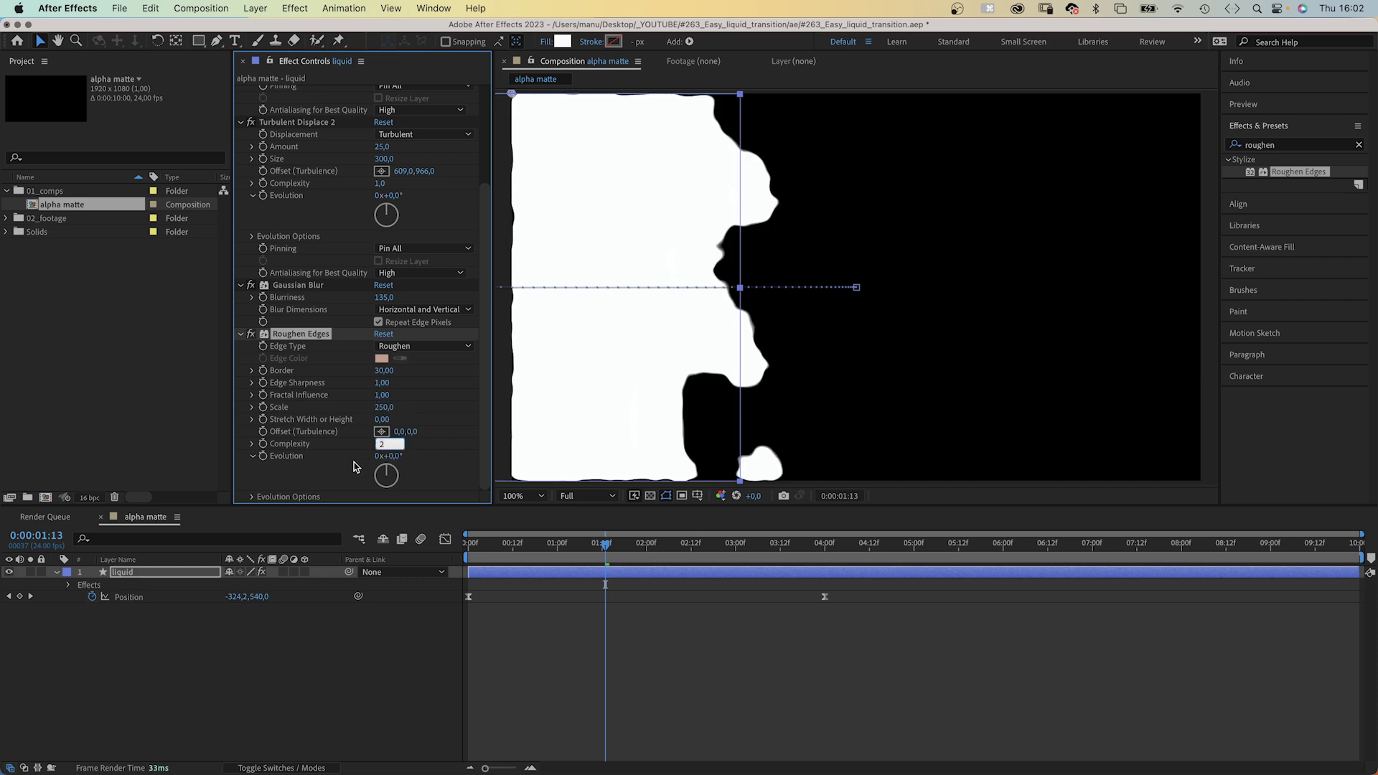
pyautogui.write('10')
pyautogui.press('Return')
# Preview the roughened wipe from the start, then deselect the layer and start a new solid
pyautogui.moveTo(592, 544); pyautogui.dragTo(481, 555)
pyautogui.press('Home')
pyautogui.press('space')
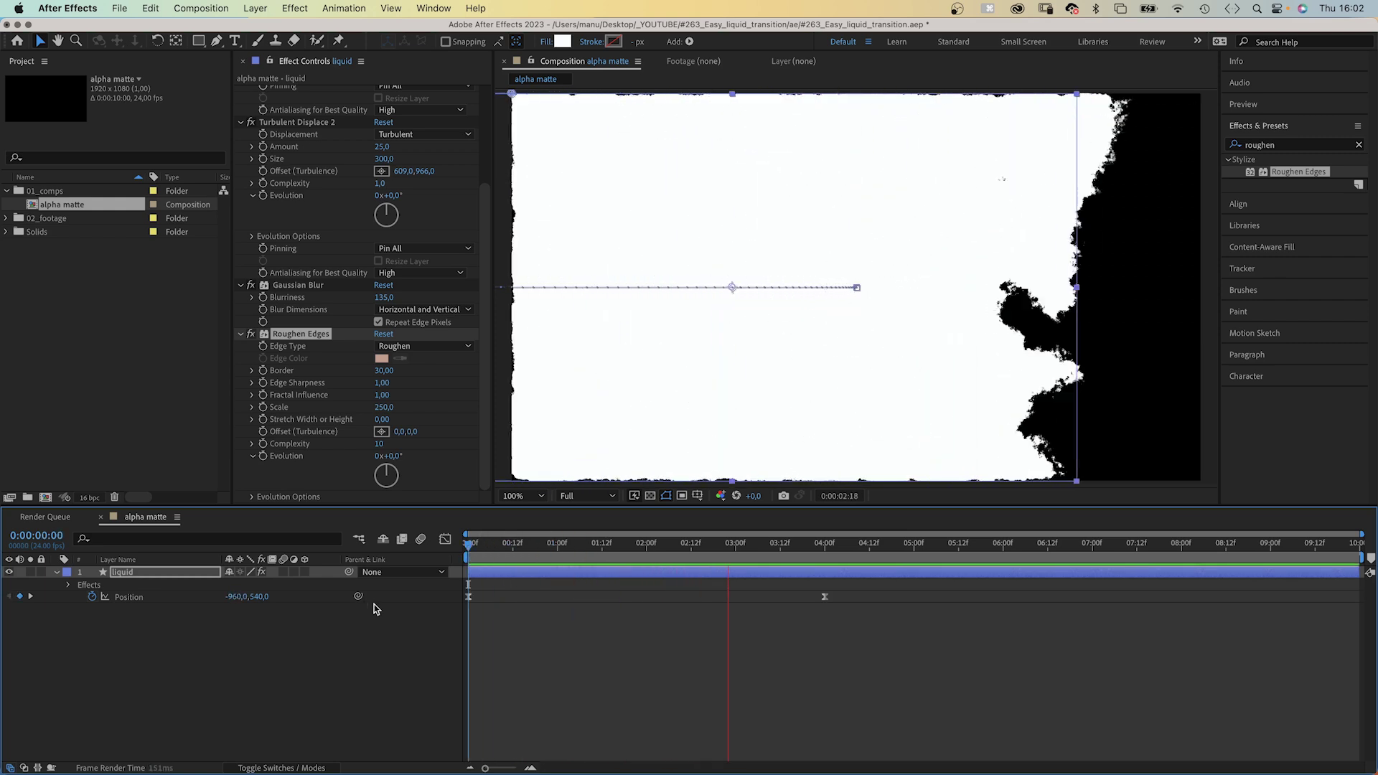
pyautogui.press('space')
pyautogui.moveTo(693, 548); pyautogui.dragTo(637, 557)
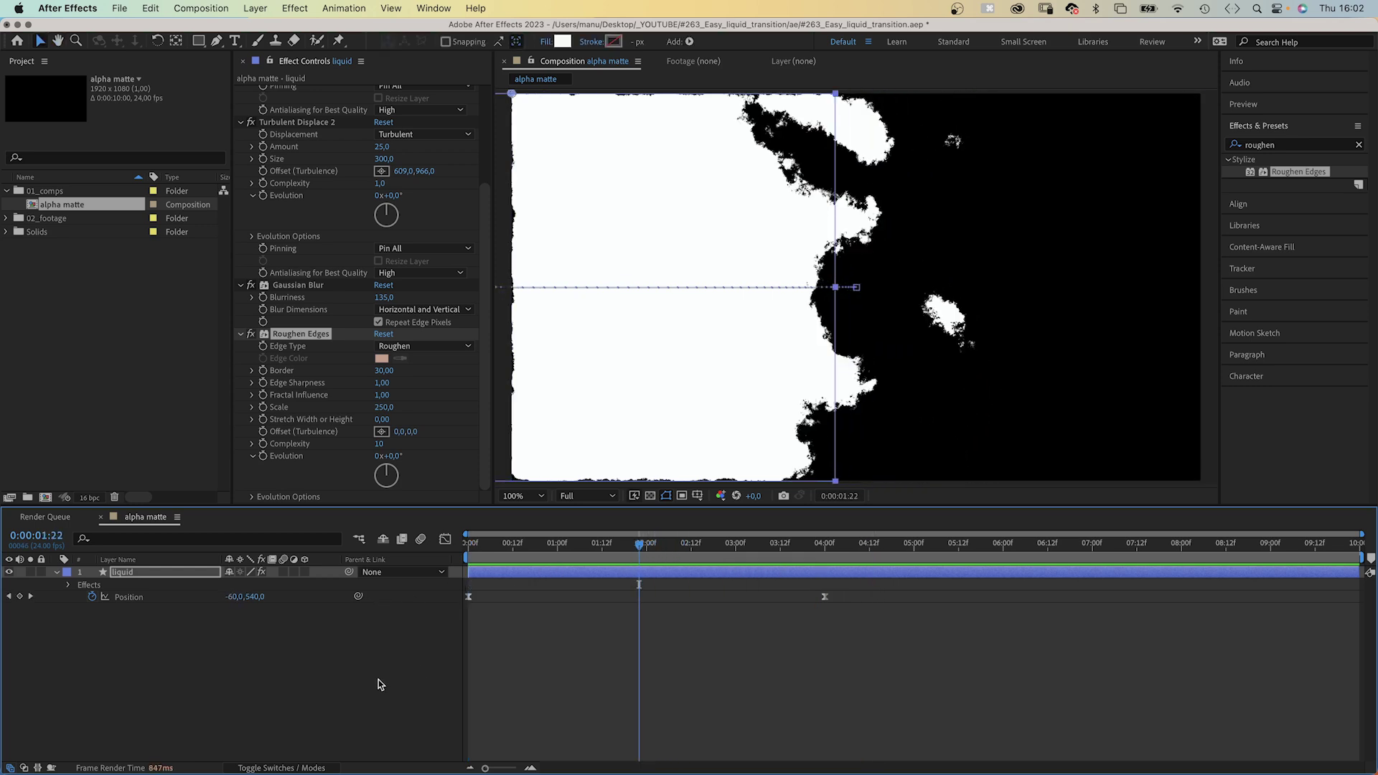
pyautogui.click(347, 685)
pyautogui.press('super+y')
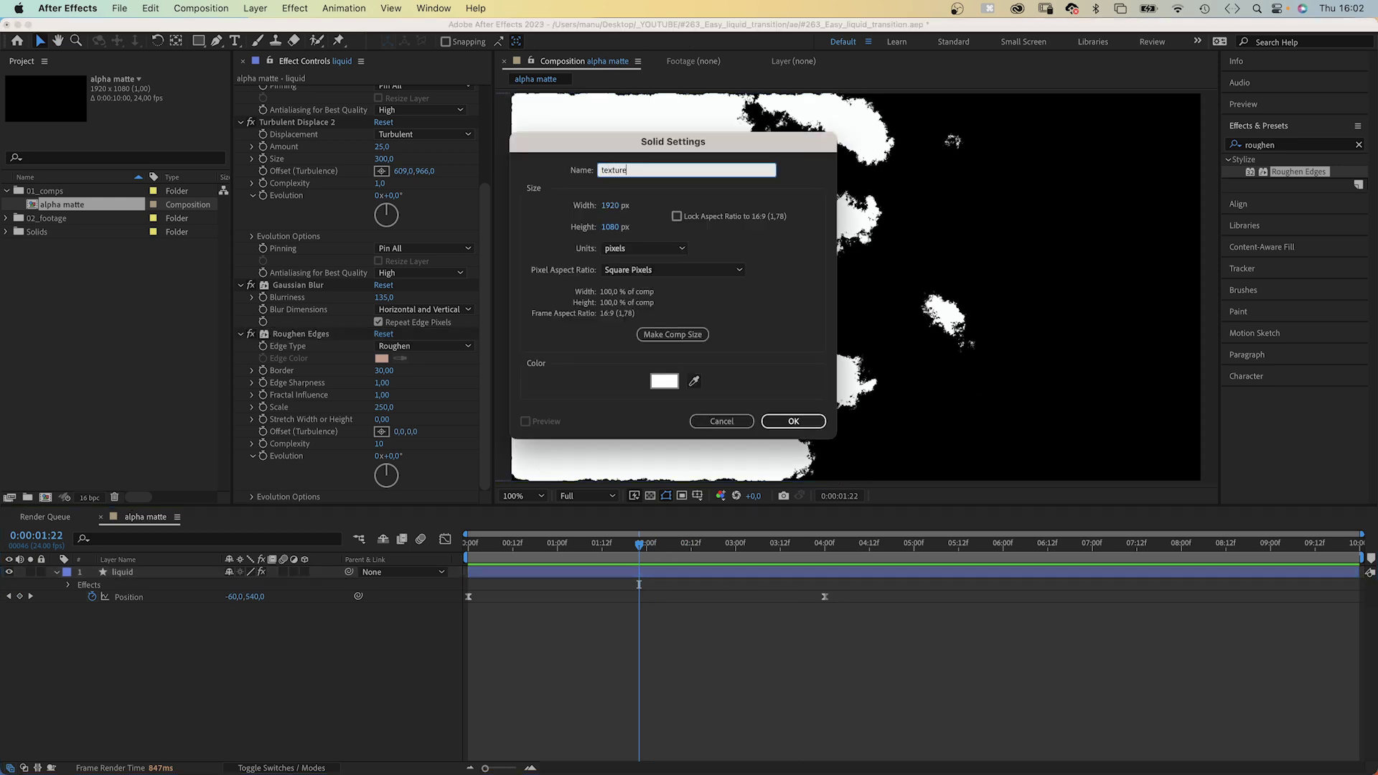
# Create the white 1920×1080 solid named 'texture'
pyautogui.click(672, 385)
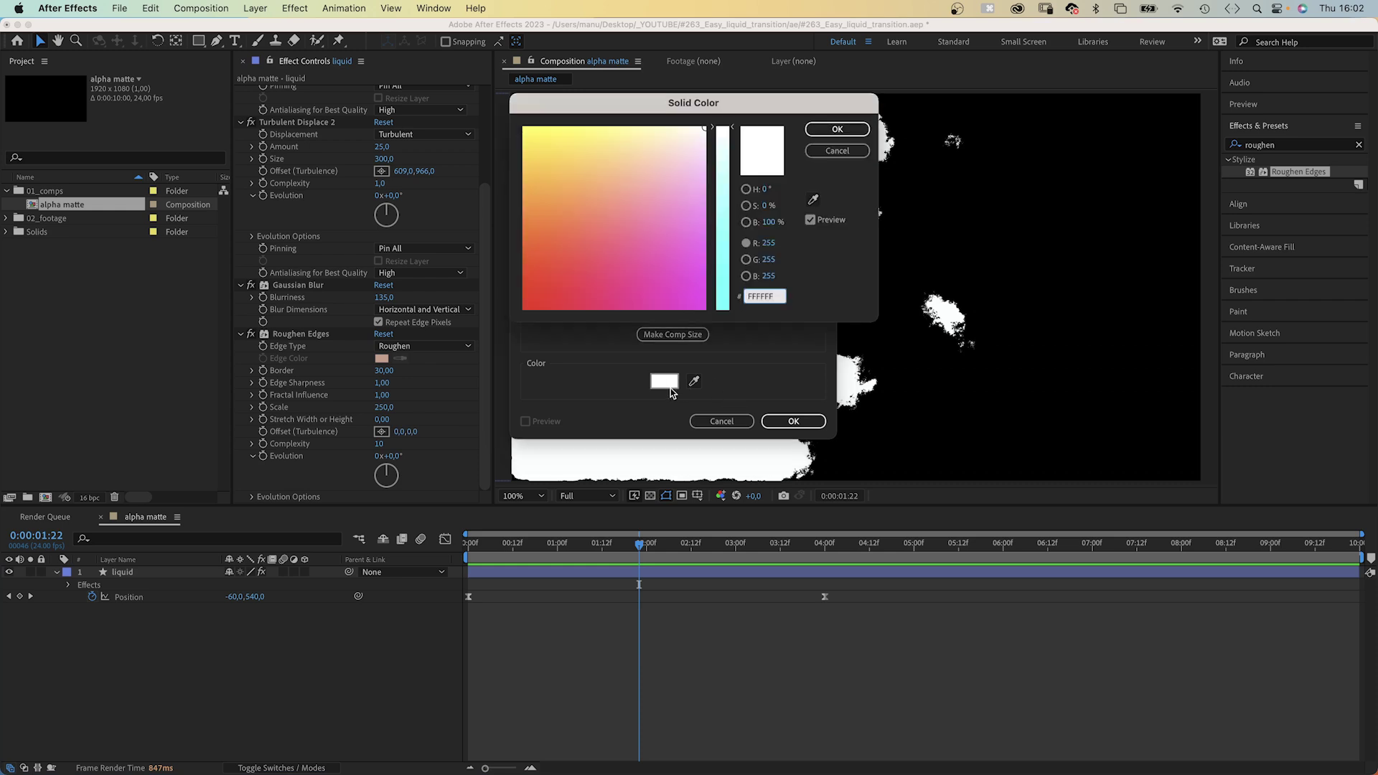
pyautogui.click(837, 129)
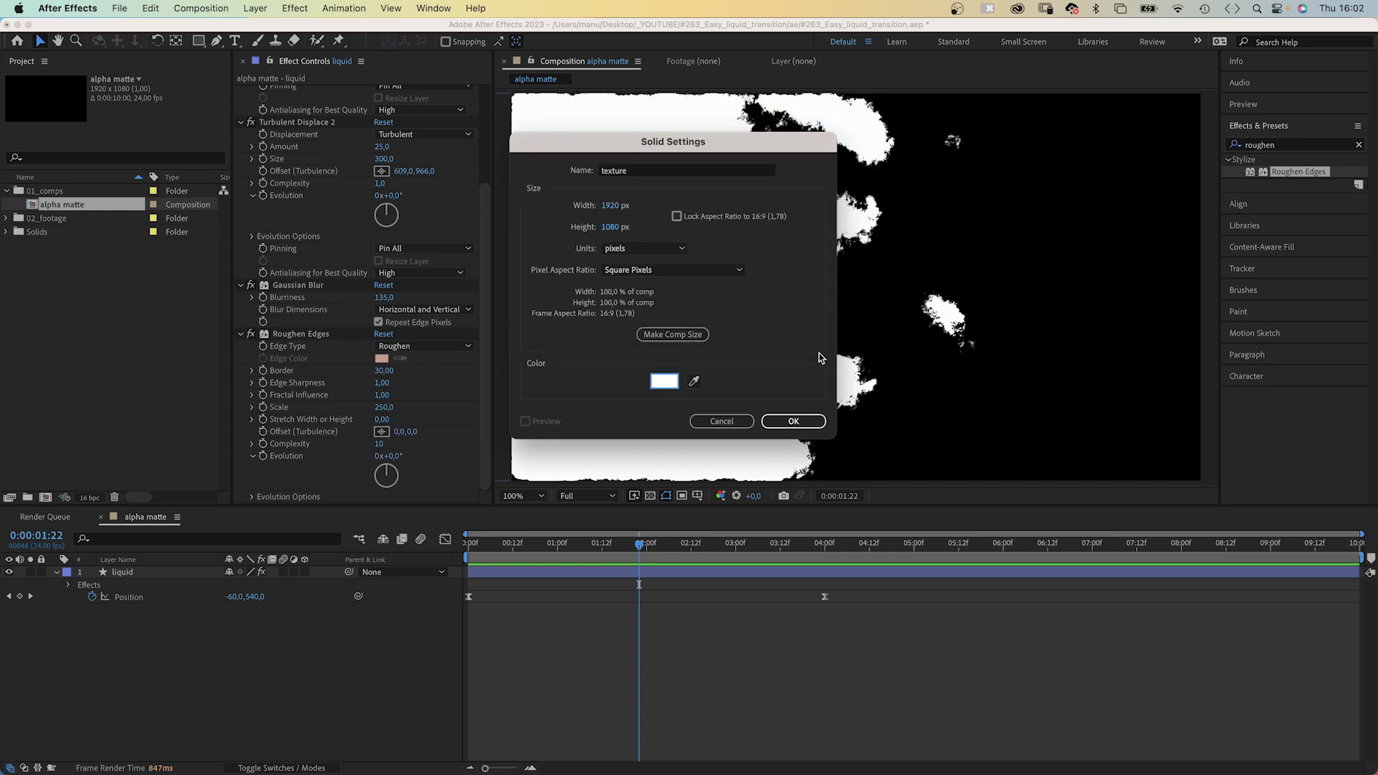
pyautogui.click(793, 422)
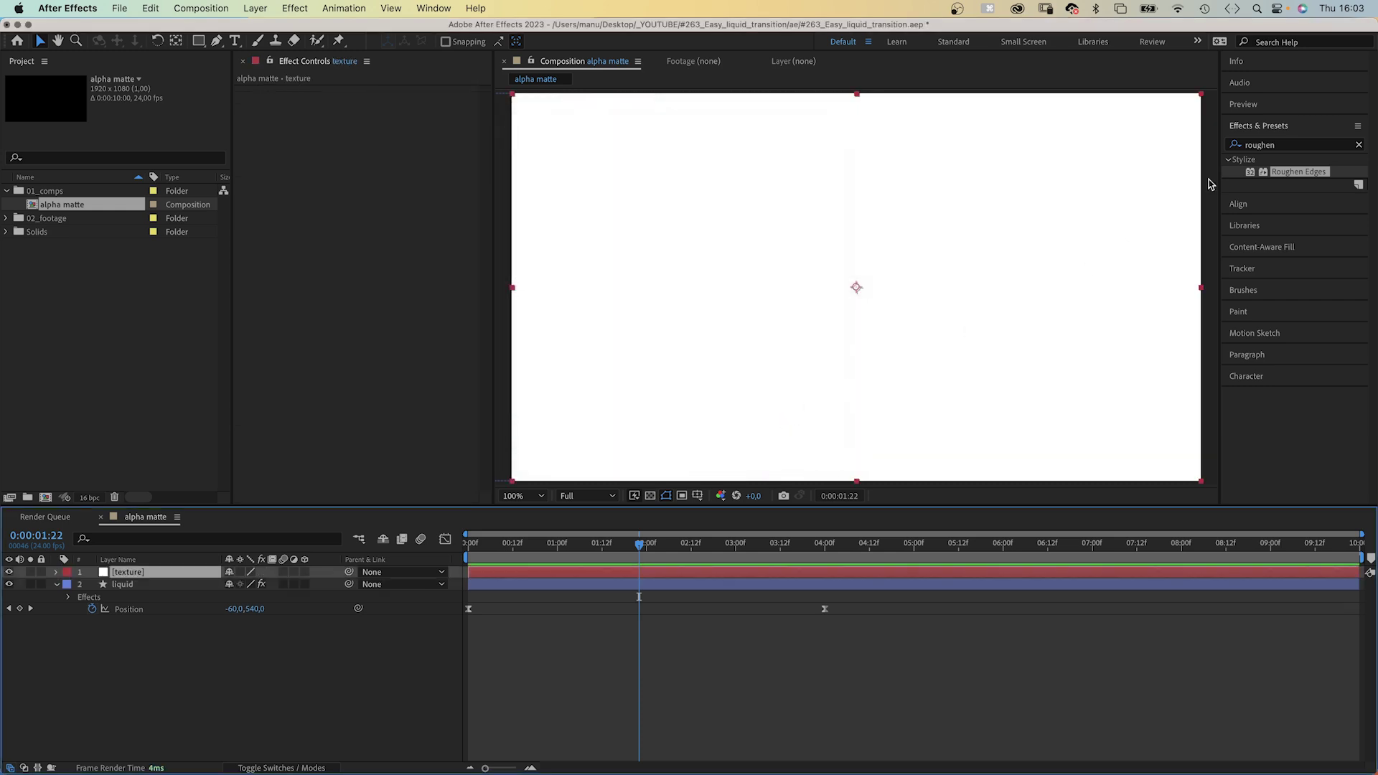
# Search for Turbulent Noise and apply it to the texture layer
pyautogui.click(1284, 146)
pyautogui.press('BackSpace')
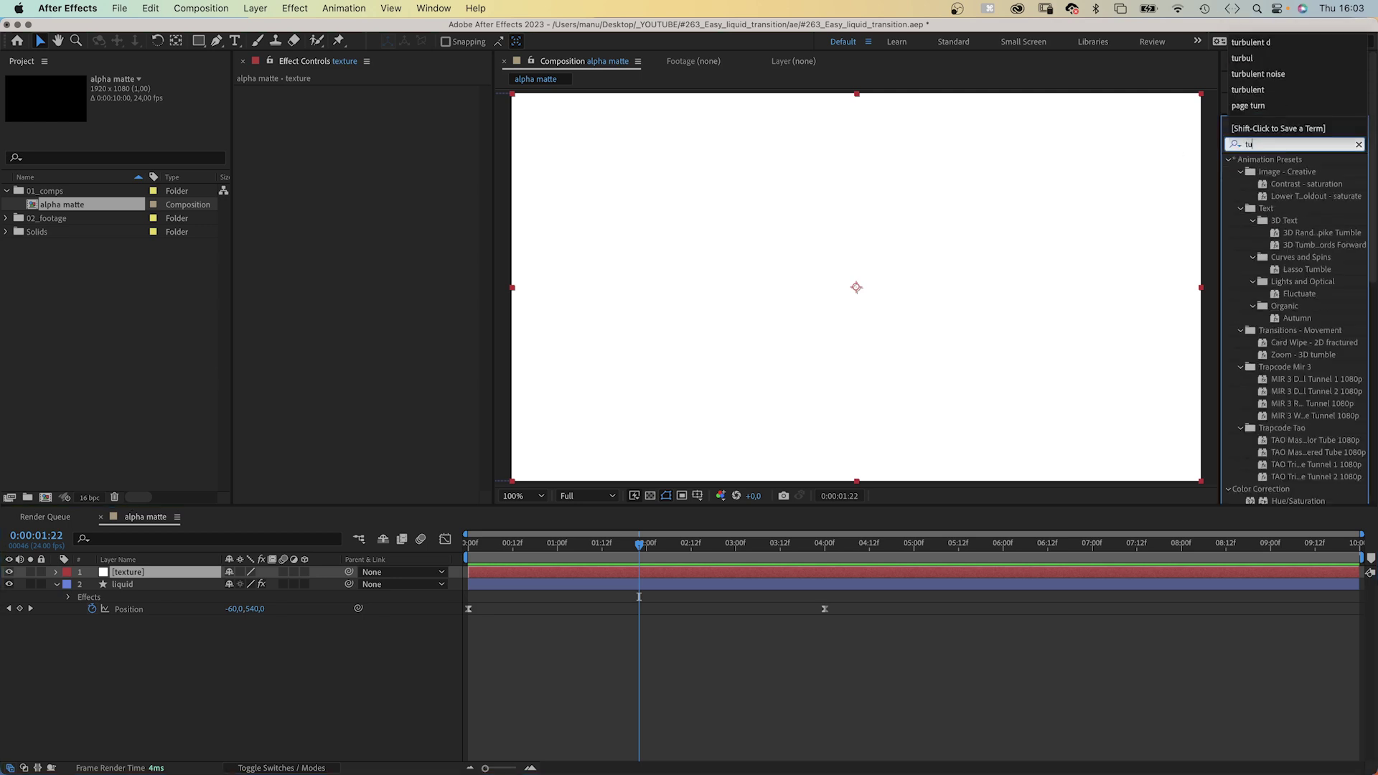
pyautogui.write('turbulent n')
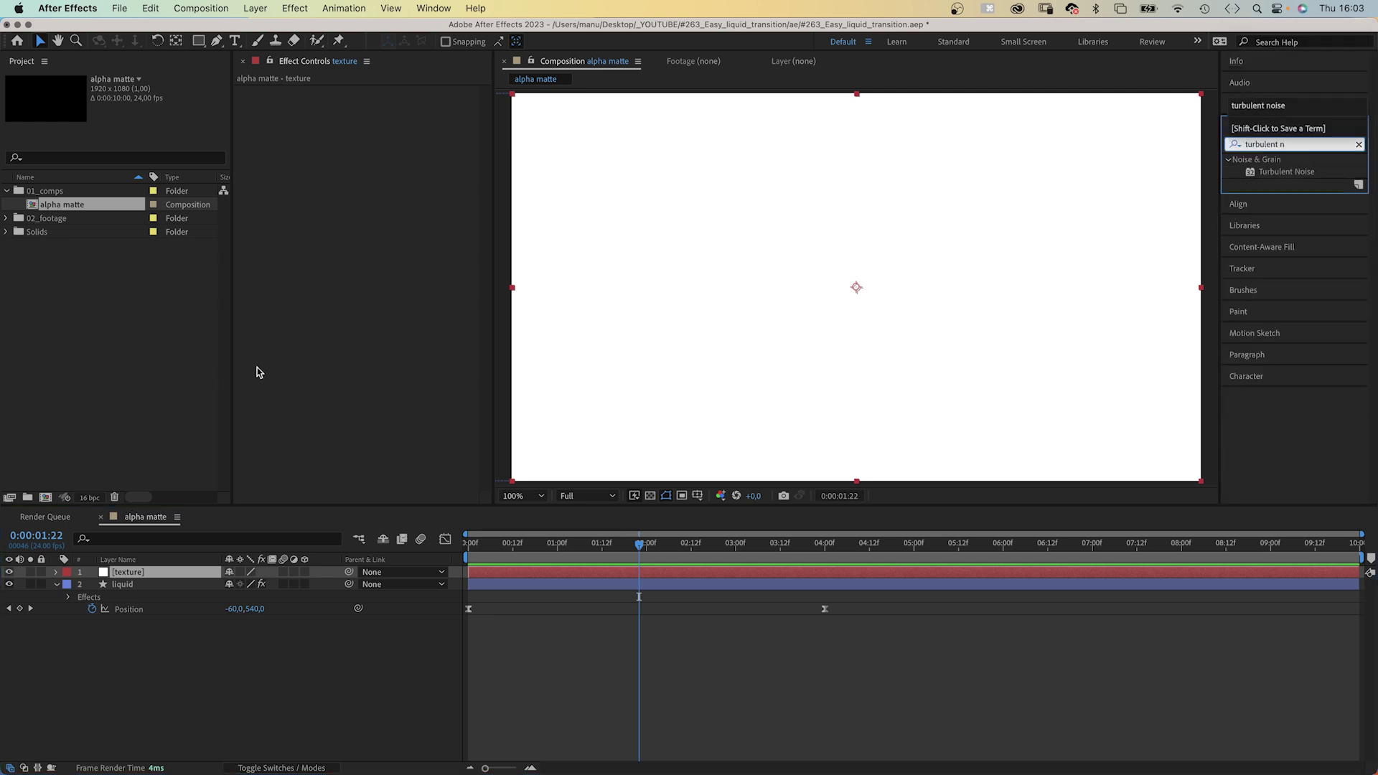
pyautogui.moveTo(1252, 174); pyautogui.dragTo(540, 287)
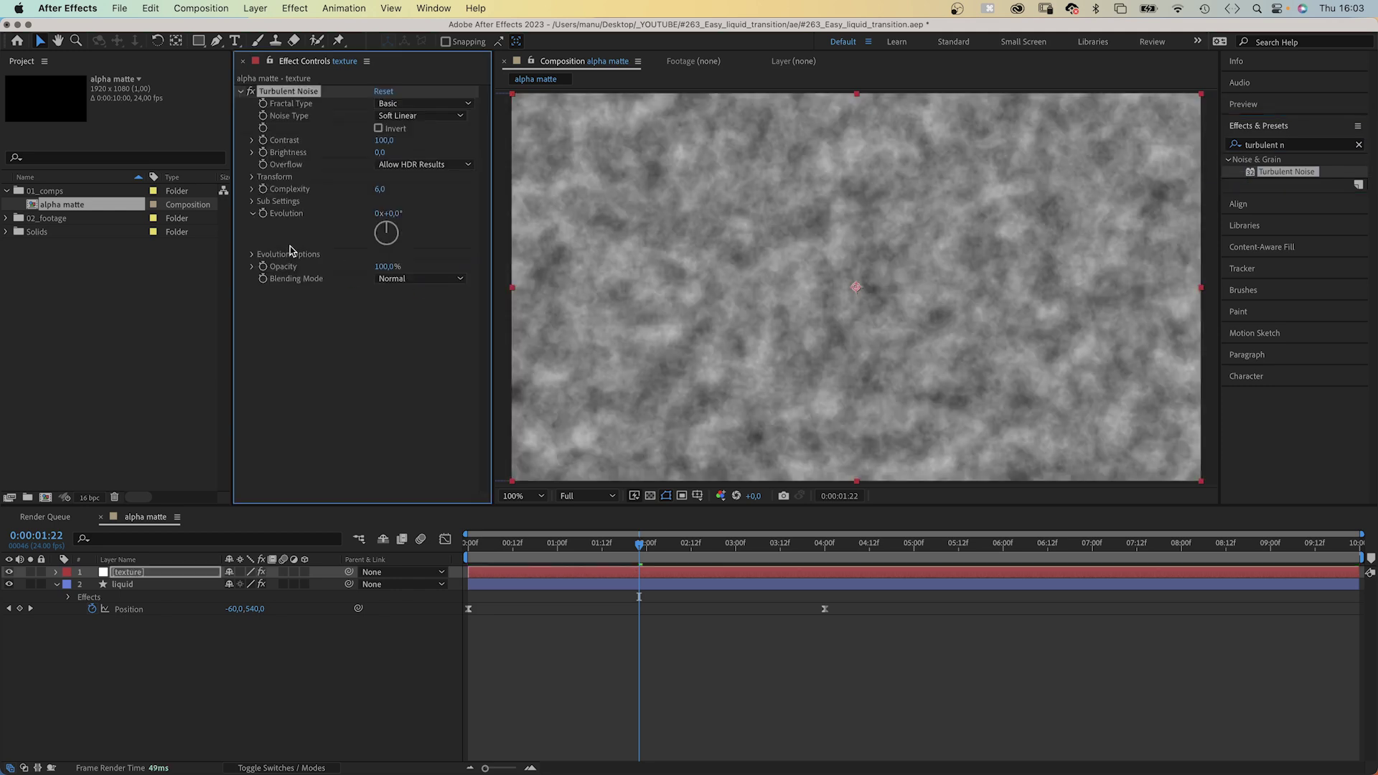
# Set Turbulent Noise Contrast 400, Brightness 25, Transform Scale 900 and Complexity 1
pyautogui.click(383, 140)
pyautogui.write('400')
pyautogui.press('Tab')
pyautogui.write('25')
pyautogui.press('Return')
pyautogui.click(251, 177)
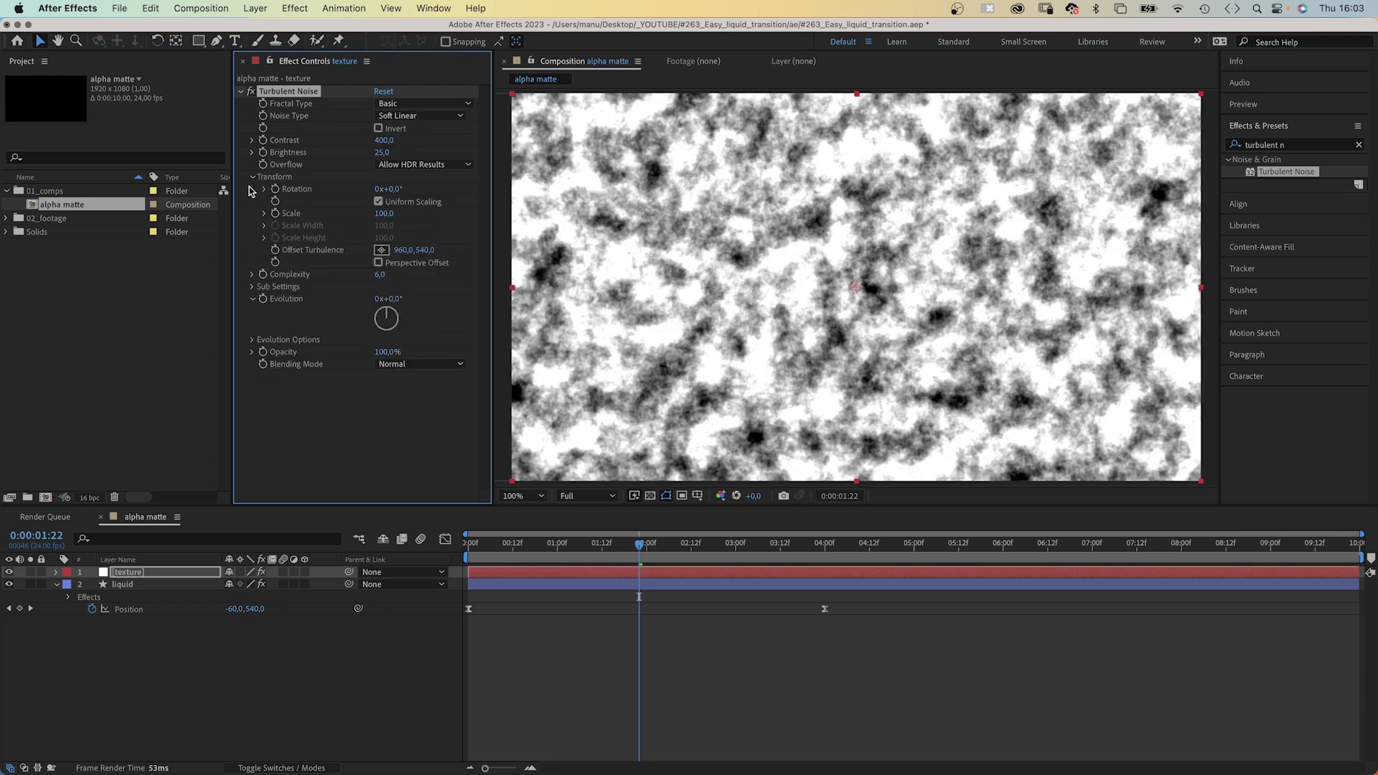
pyautogui.click(384, 213)
pyautogui.write('900')
pyautogui.click(264, 213)
pyautogui.click(372, 297)
pyautogui.press('Return')
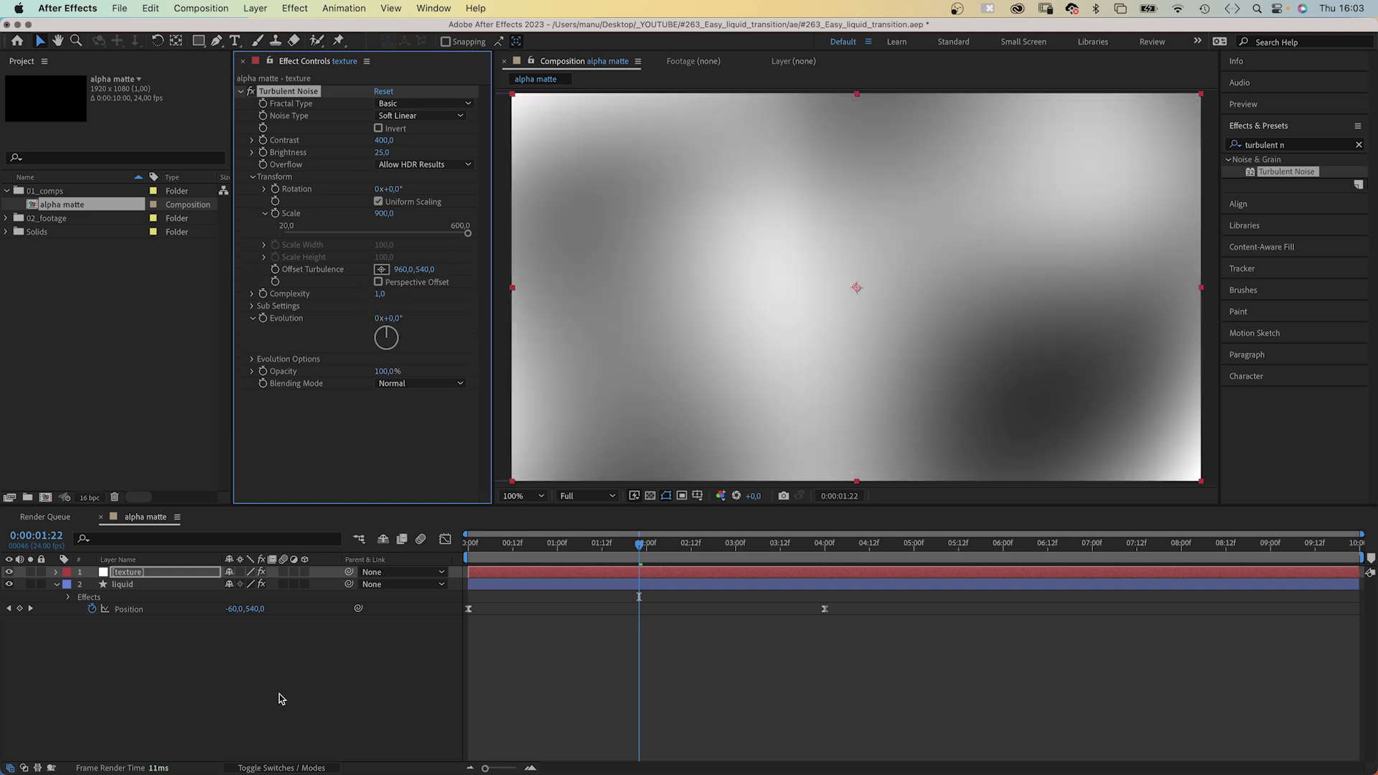
# Make 'texture' an inverted luma track matte for 'liquid' and preview from the start
pyautogui.click(286, 768)
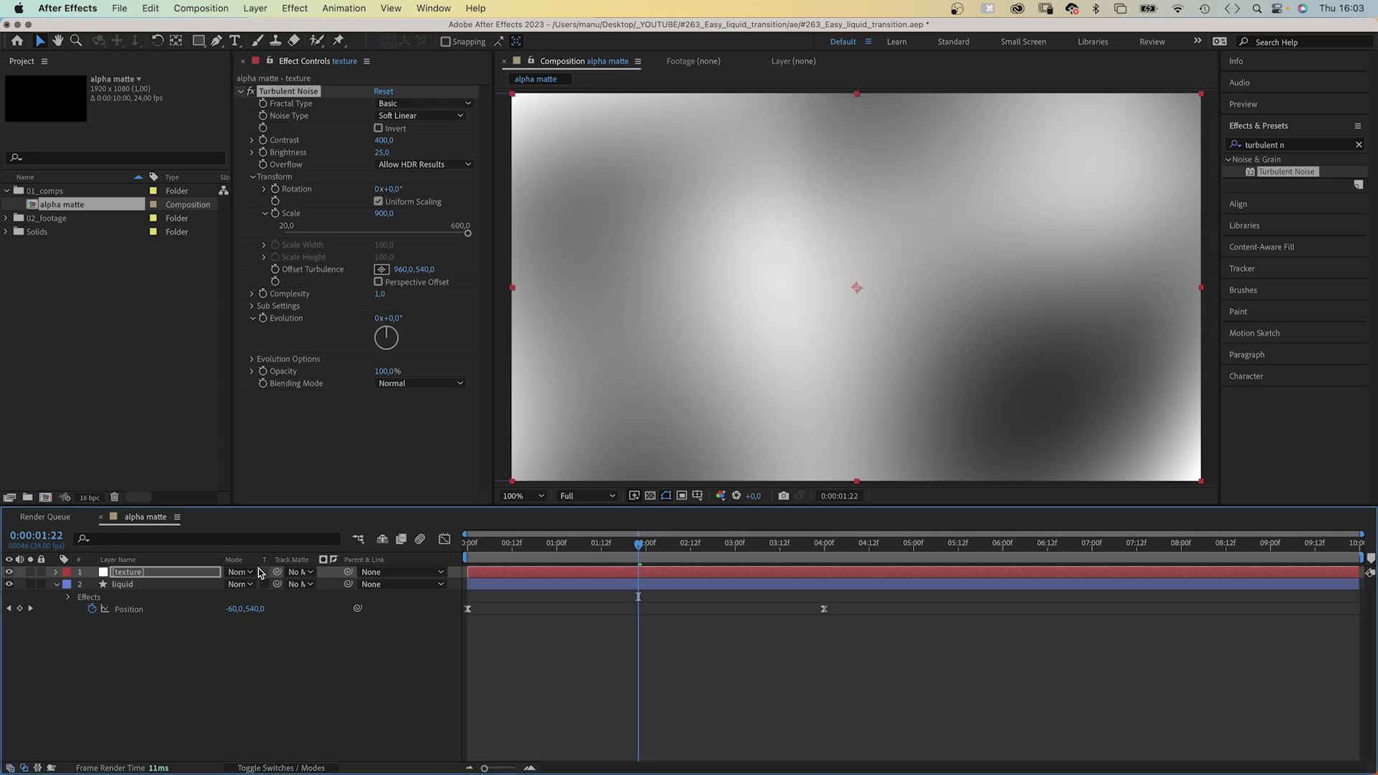
pyautogui.moveTo(276, 584); pyautogui.dragTo(209, 573)
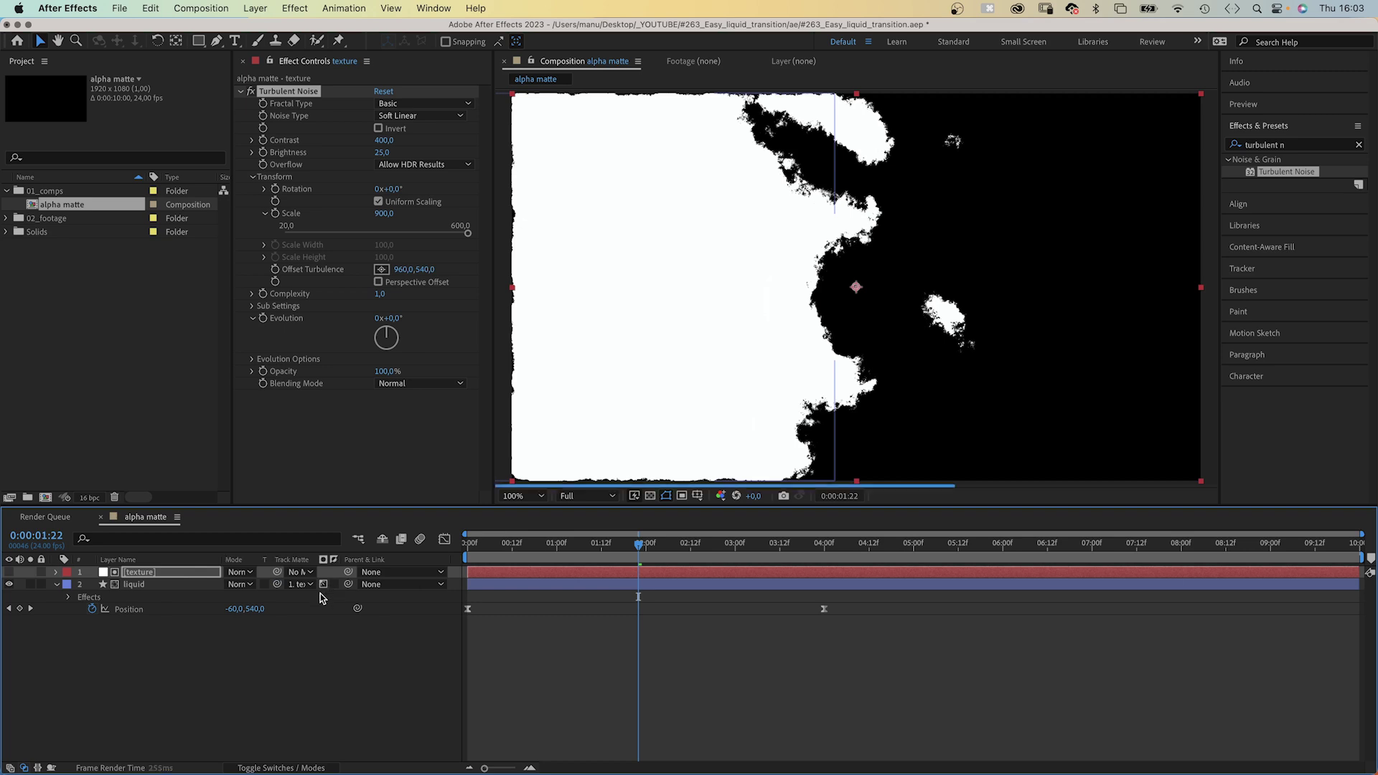
pyautogui.click(324, 584)
pyautogui.click(334, 584)
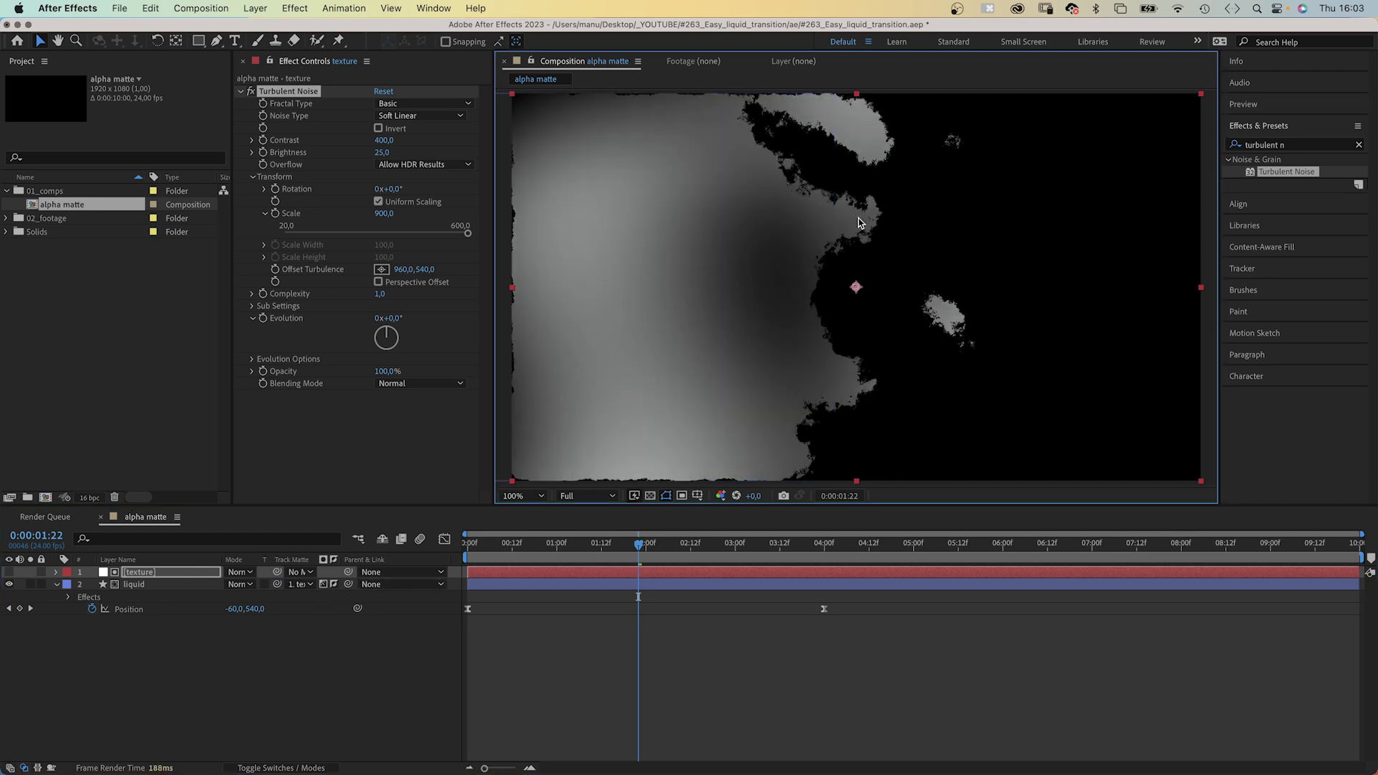
pyautogui.press('Home')
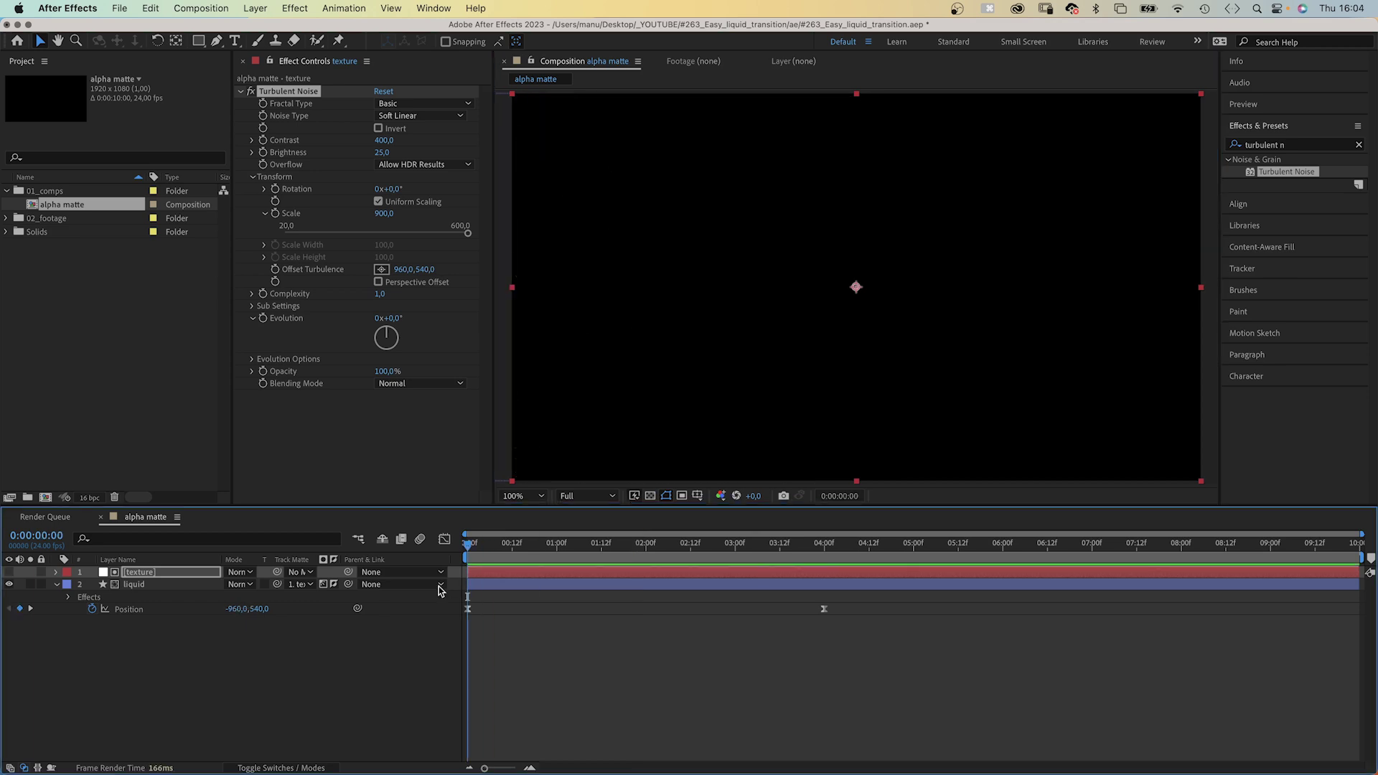
pyautogui.press('space')
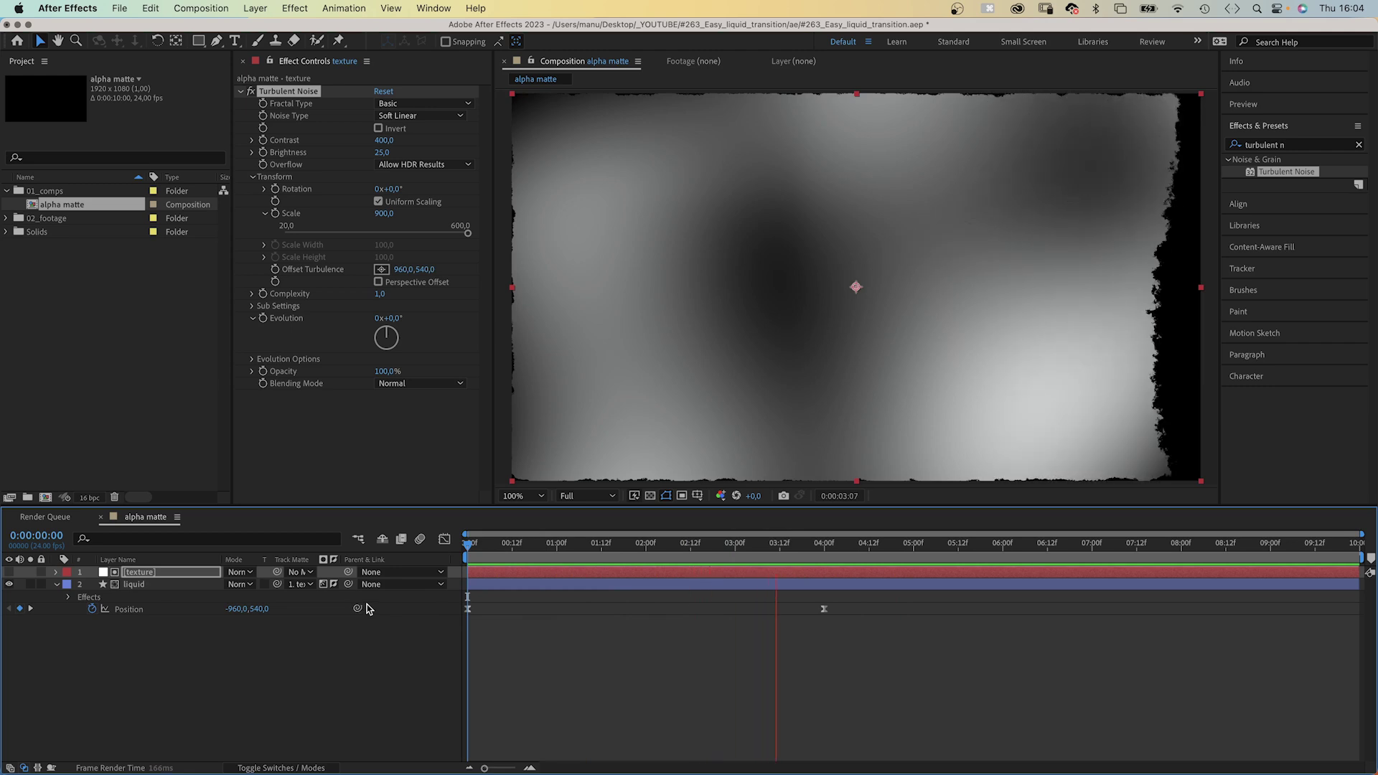
# Duplicate the liquid layer and disable Roughen Edges on 'liquid 2'
pyautogui.press('space')
pyautogui.moveTo(722, 547); pyautogui.dragTo(642, 544)
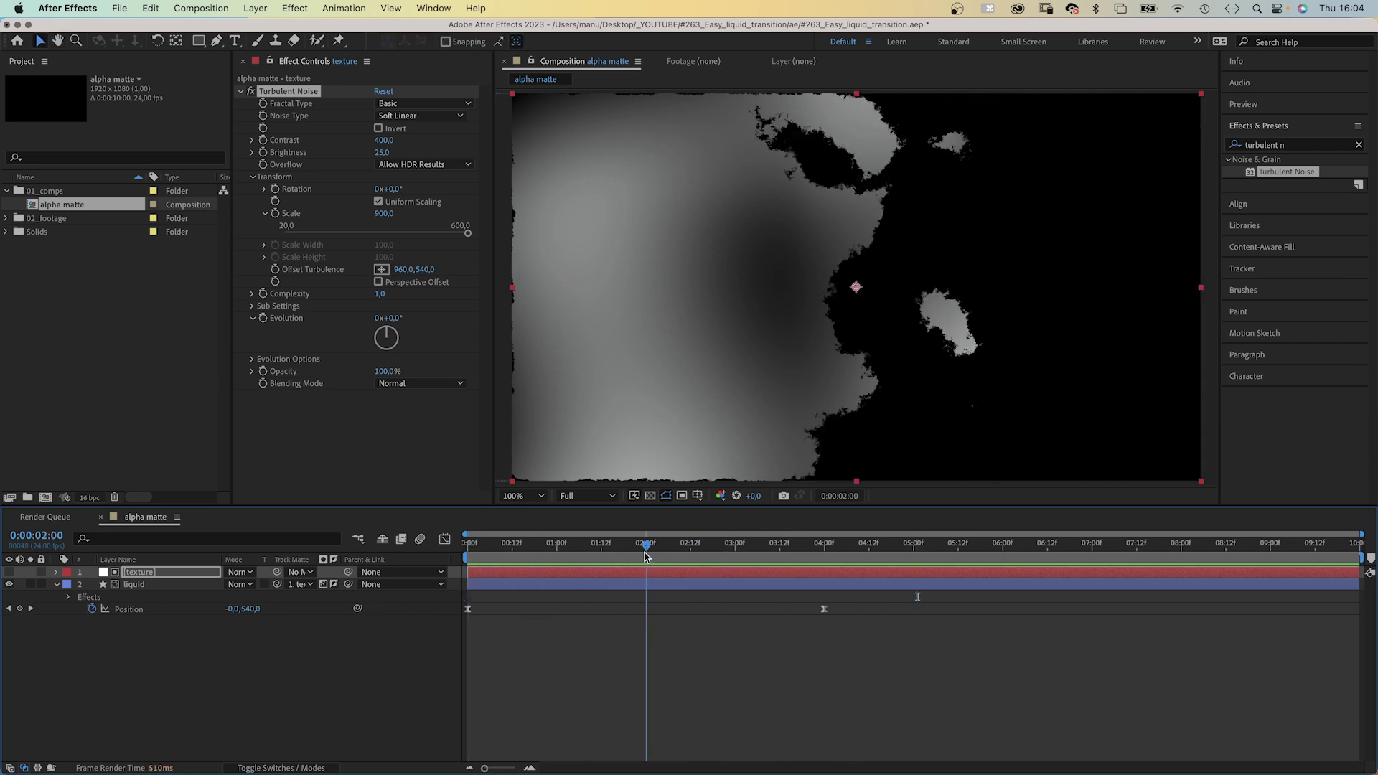
pyautogui.click(172, 587)
pyautogui.press('super+d')
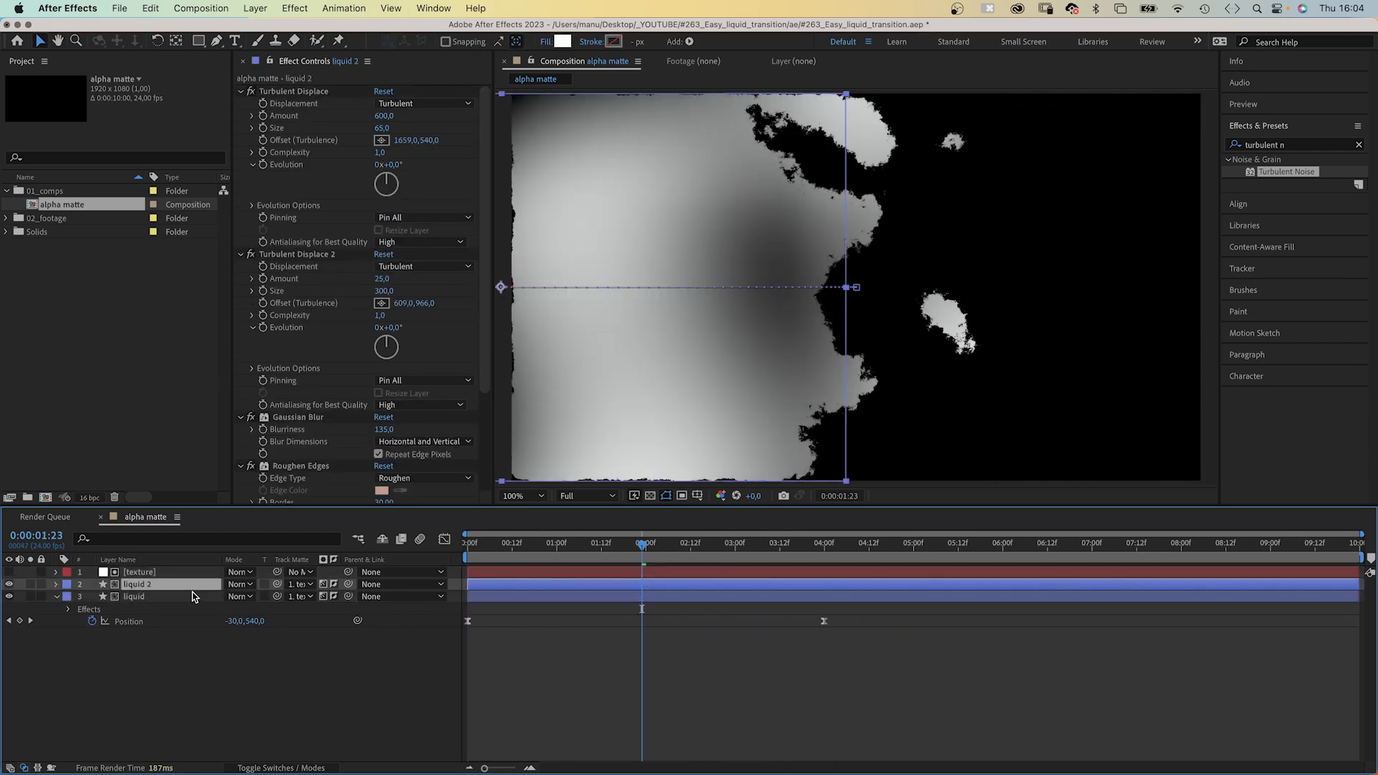
pyautogui.click(251, 467)
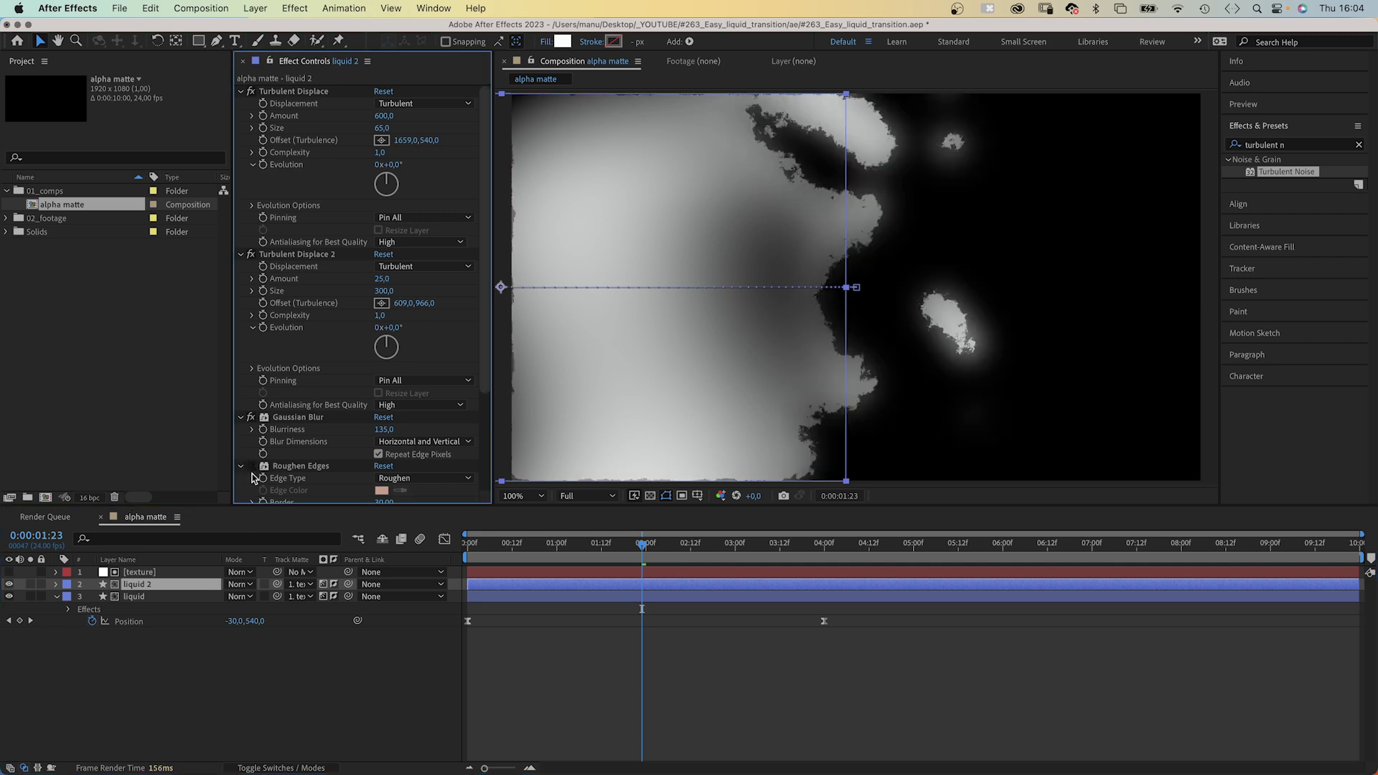
# Delay liquid 2's Position keyframes to start at frame 4, then duplicate it as 'liquid 3'
pyautogui.press('p')
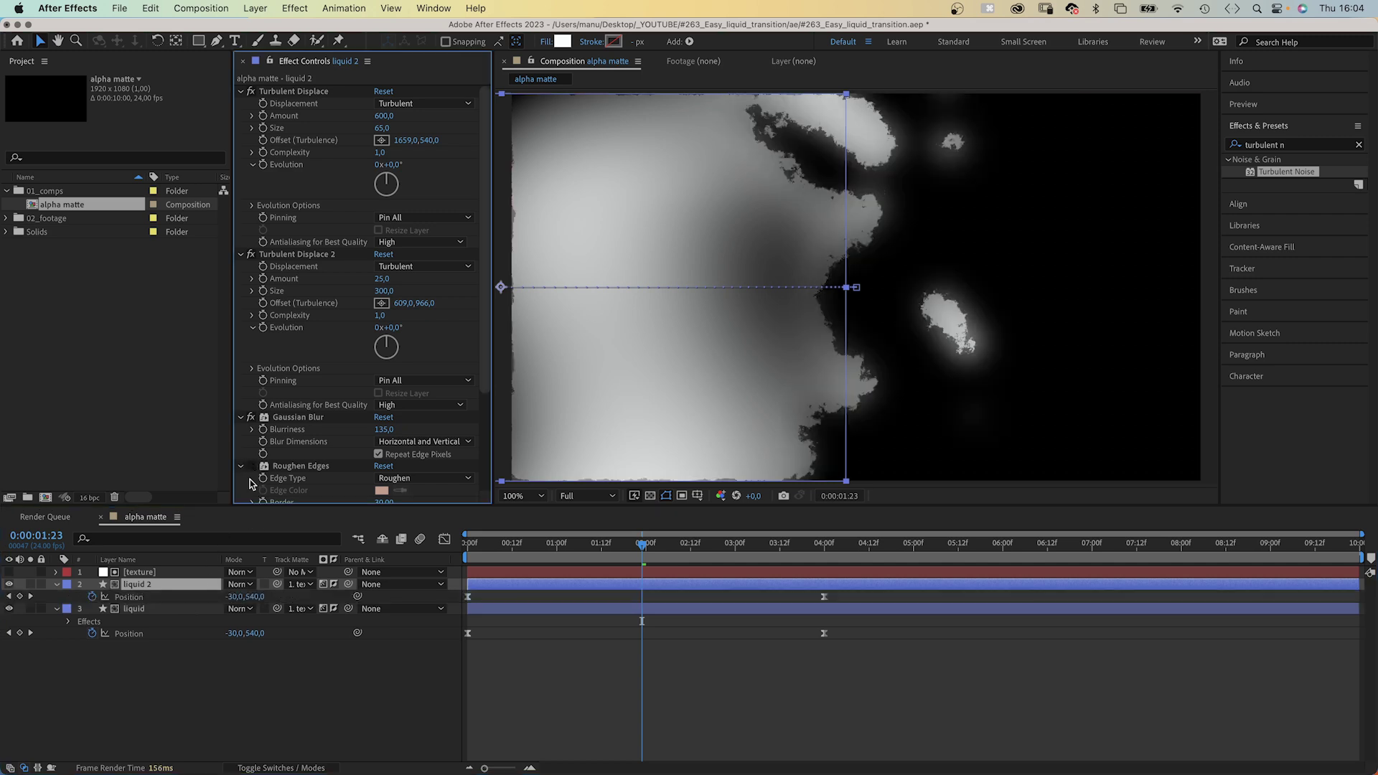
pyautogui.moveTo(844, 592); pyautogui.dragTo(448, 611)
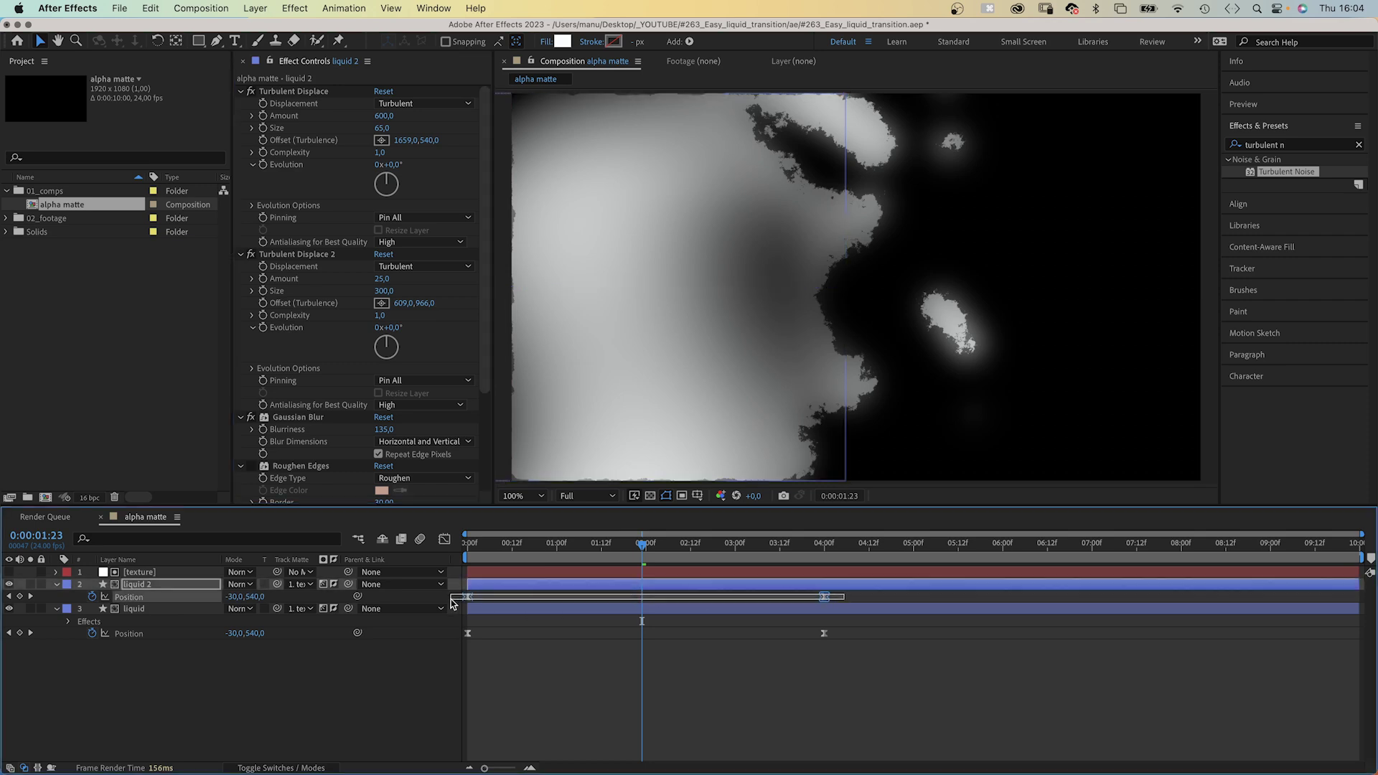
pyautogui.click(473, 546)
pyautogui.moveTo(472, 547); pyautogui.dragTo(483, 547)
pyautogui.moveTo(472, 596); pyautogui.dragTo(487, 595)
pyautogui.moveTo(532, 553); pyautogui.dragTo(650, 548)
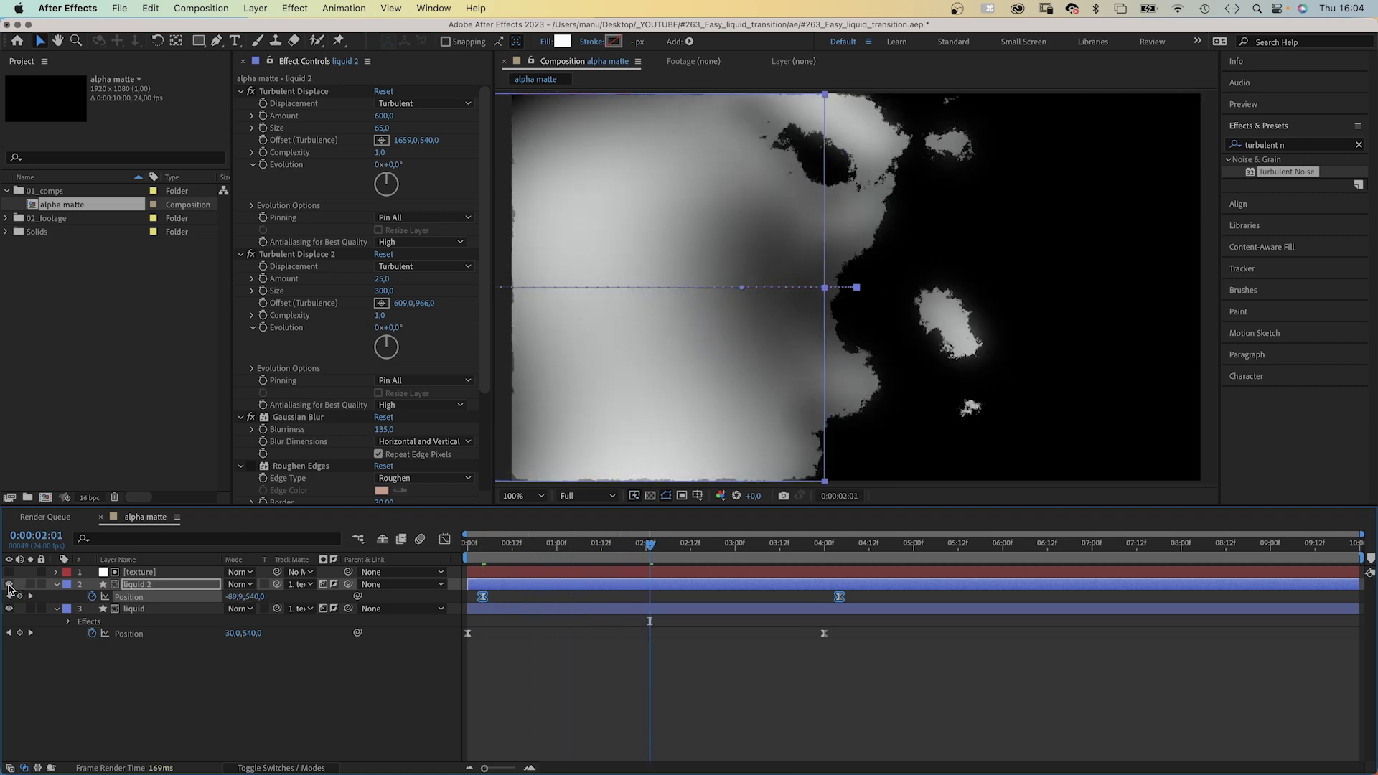
pyautogui.press('super+d')
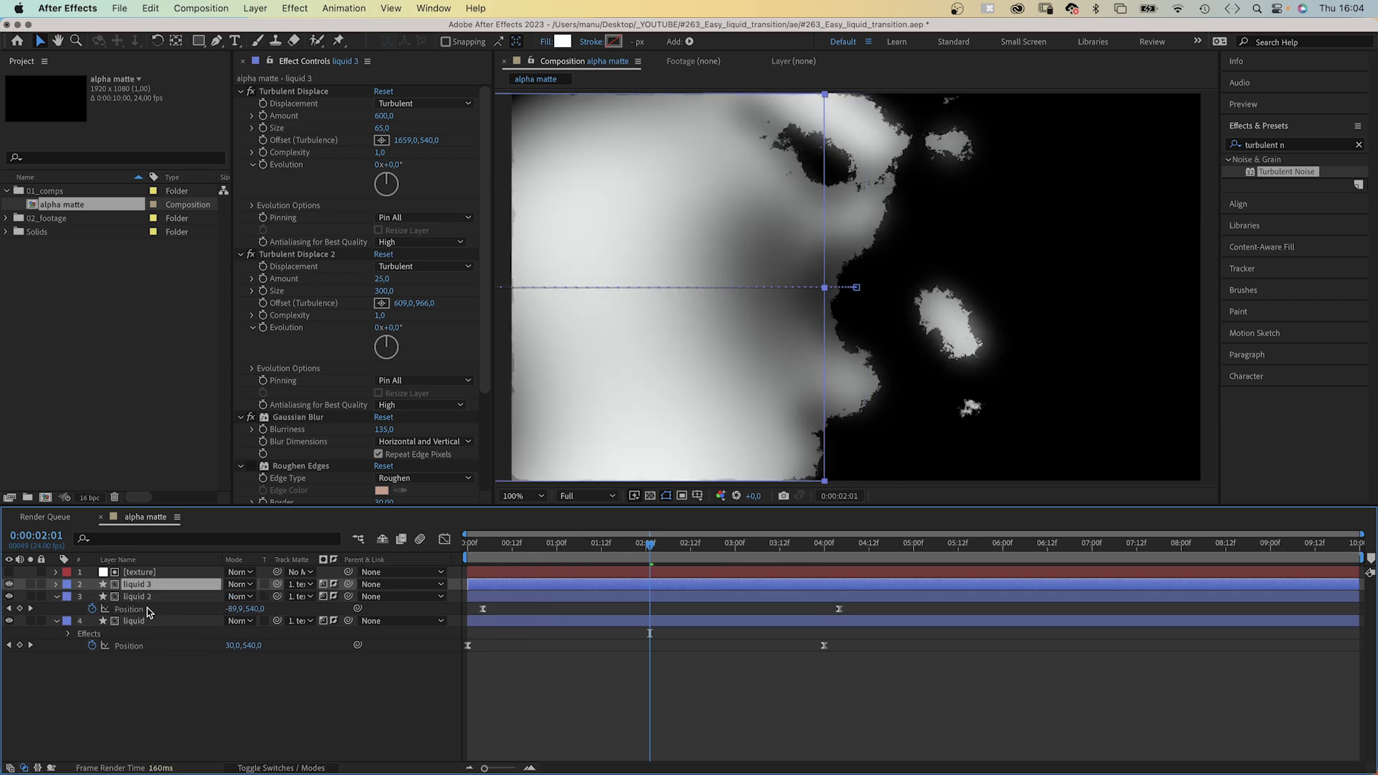
# Set liquid 3 to No Matte and re-enable Roughen Edges with a Border of 5
pyautogui.click(296, 587)
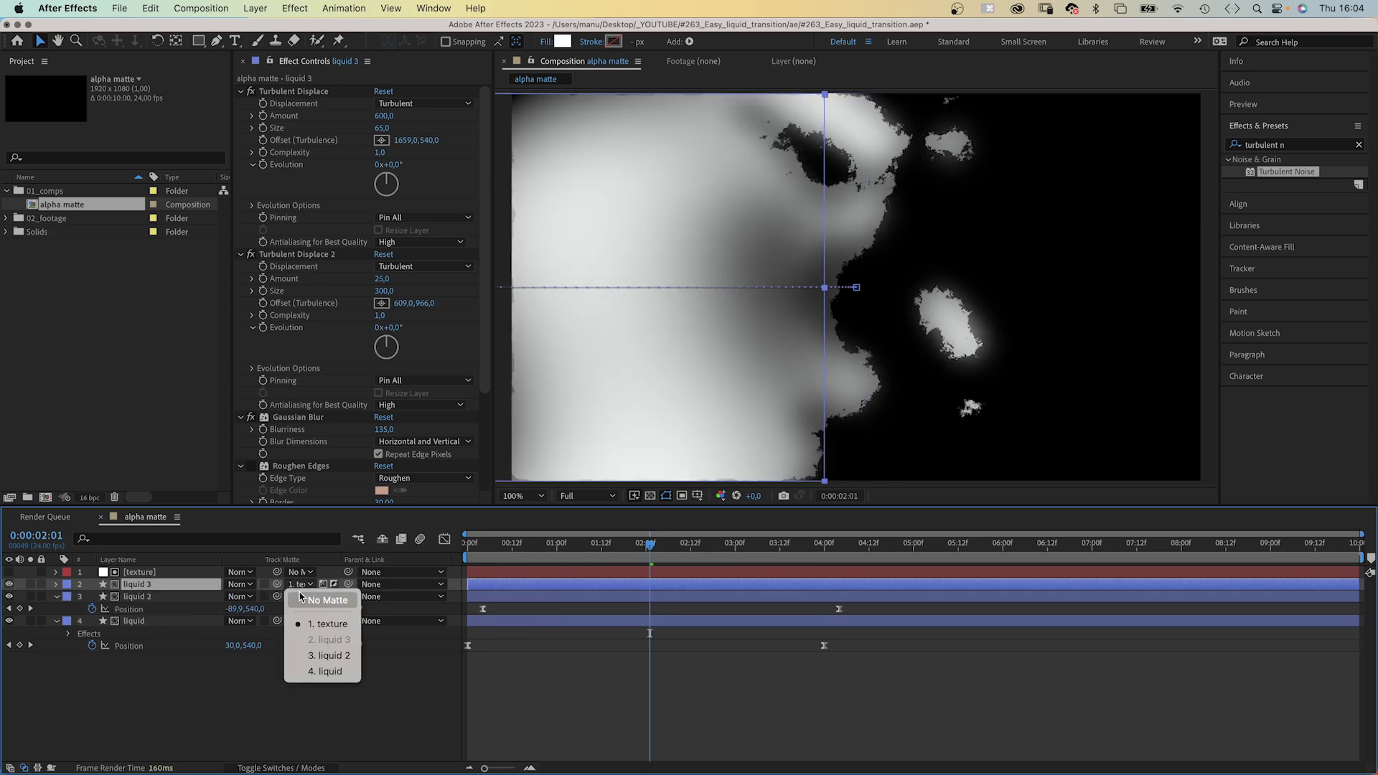
pyautogui.click(290, 603)
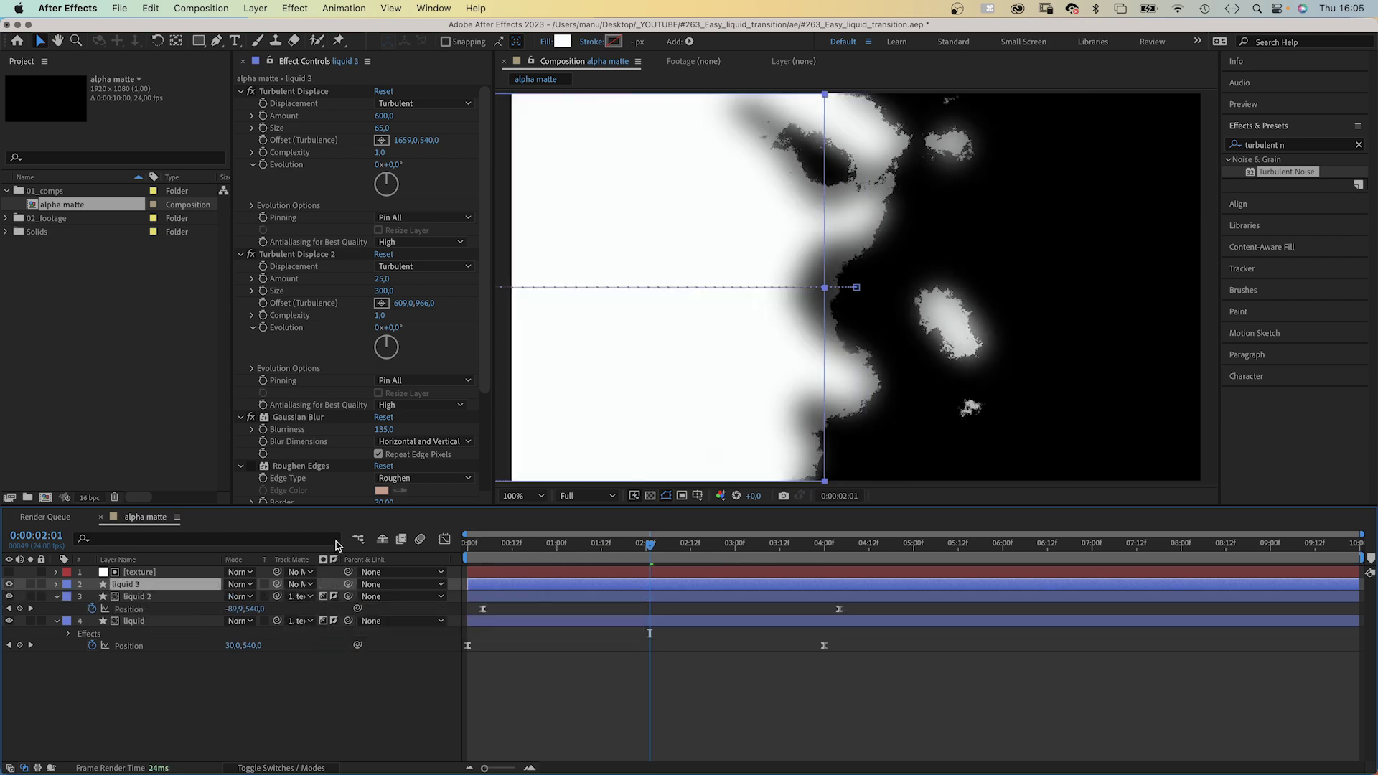
pyautogui.click(250, 466)
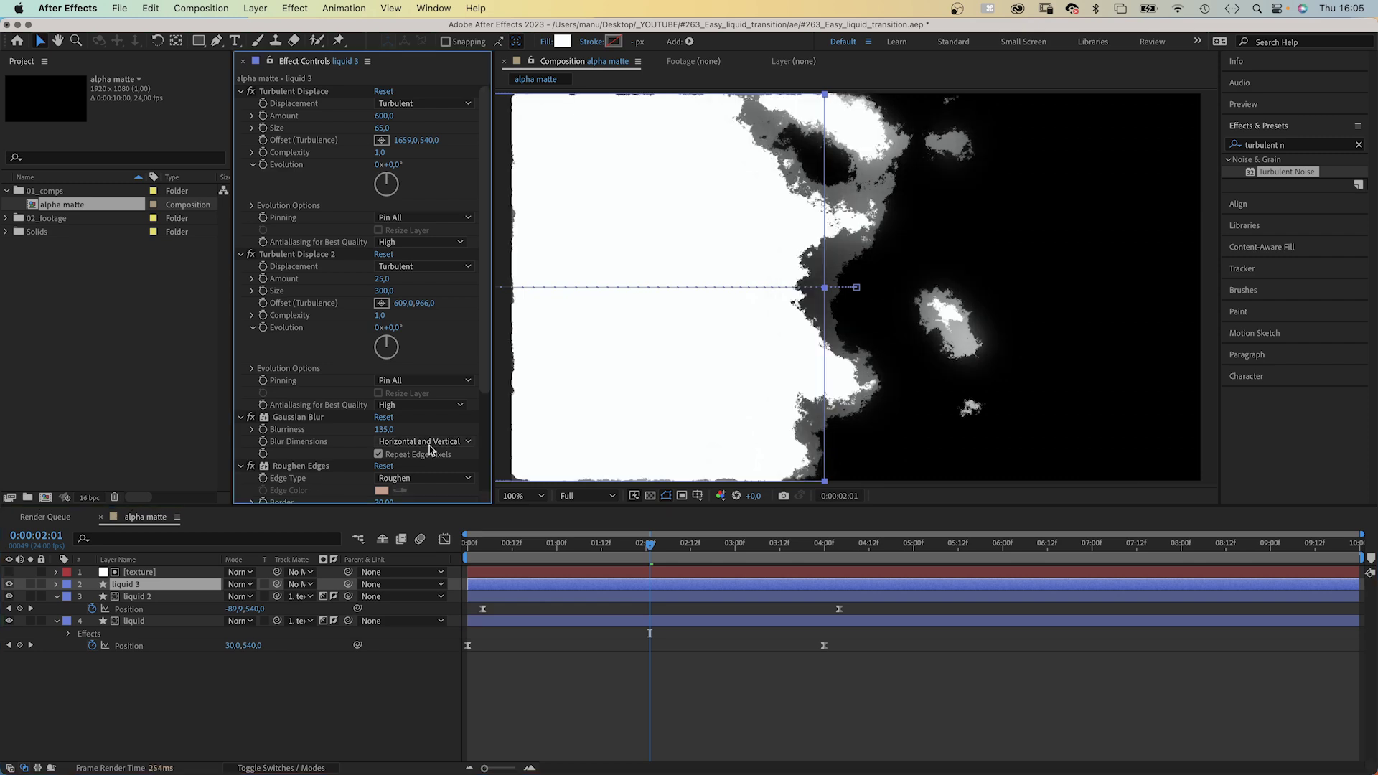
pyautogui.scroll(-3, 391, 445)
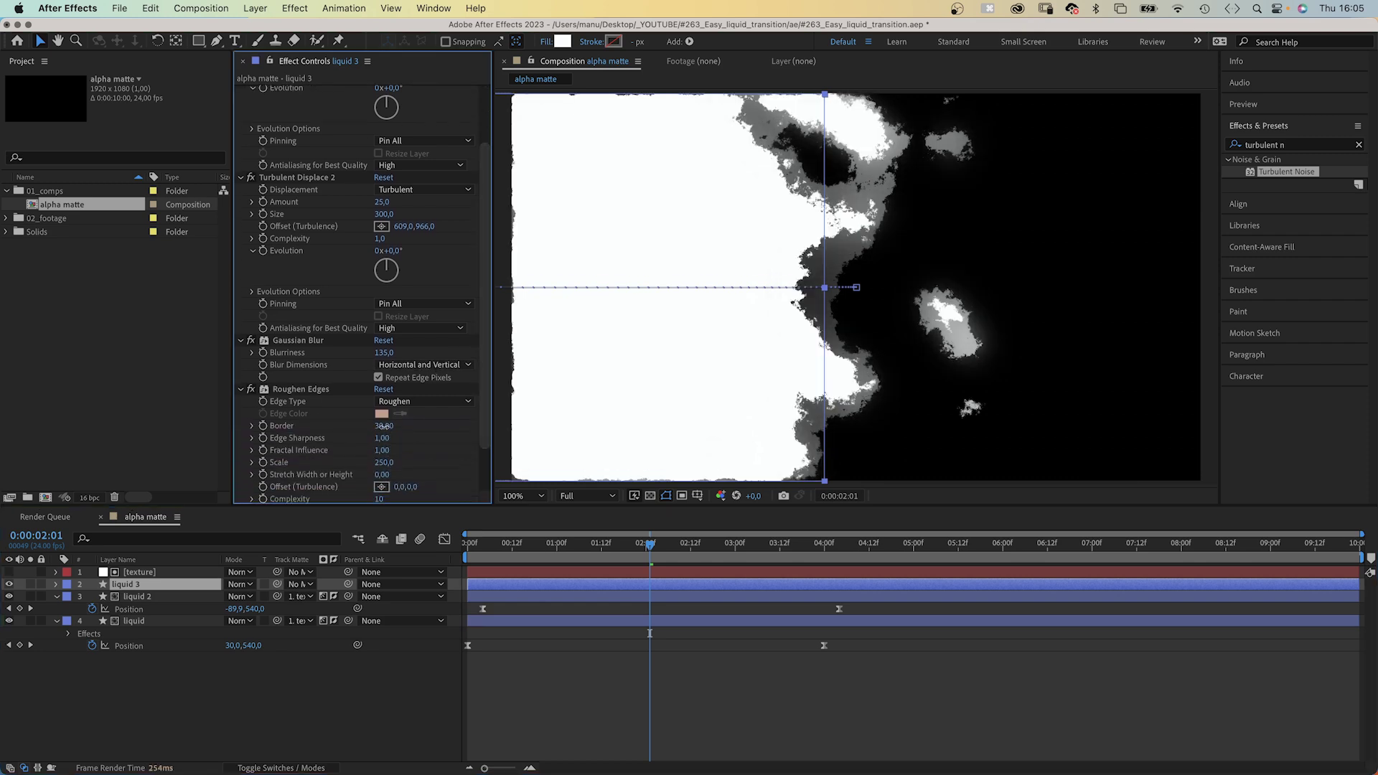
pyautogui.press('BackSpace')
pyautogui.press('BackSpace')
pyautogui.write('5')
pyautogui.press('Return')
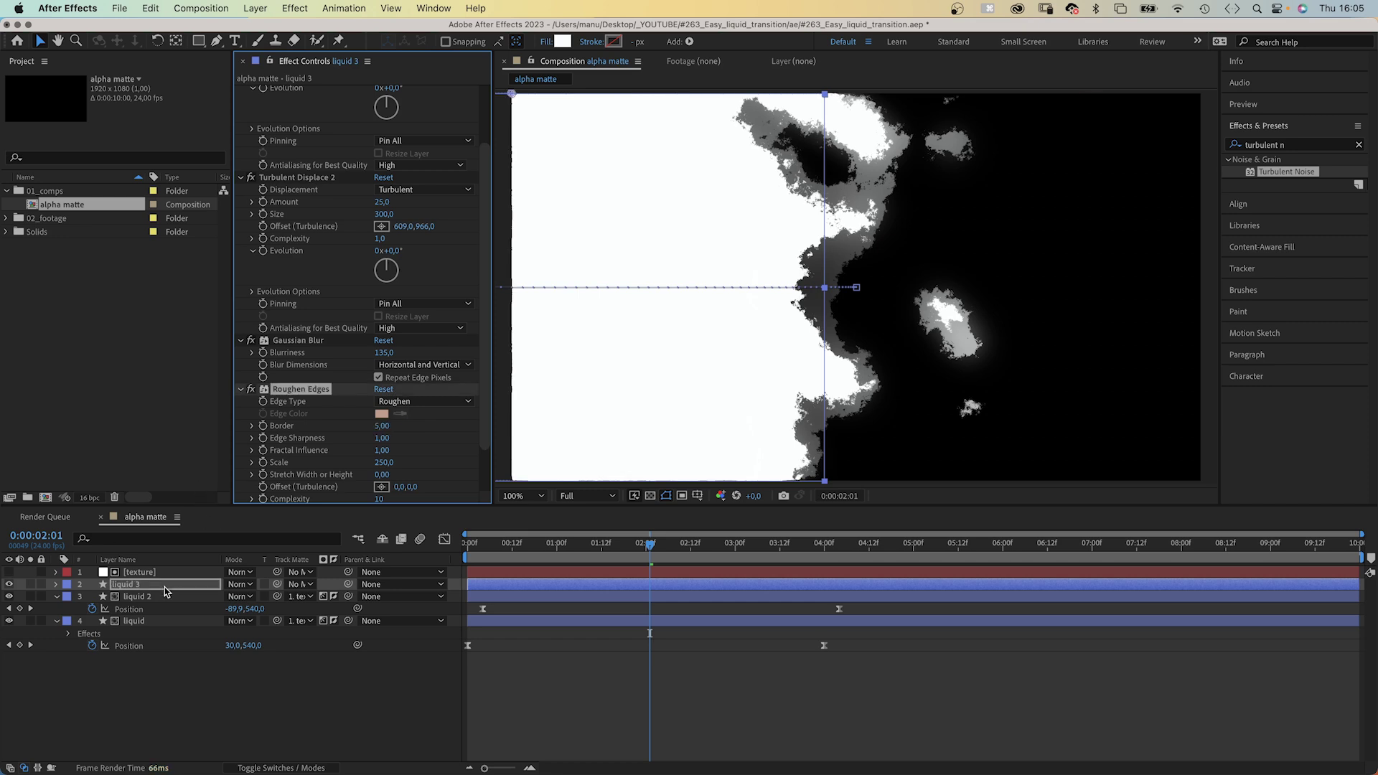
# Set liquid 3's Opacity to 80%
pyautogui.press('t')
pyautogui.click(237, 597)
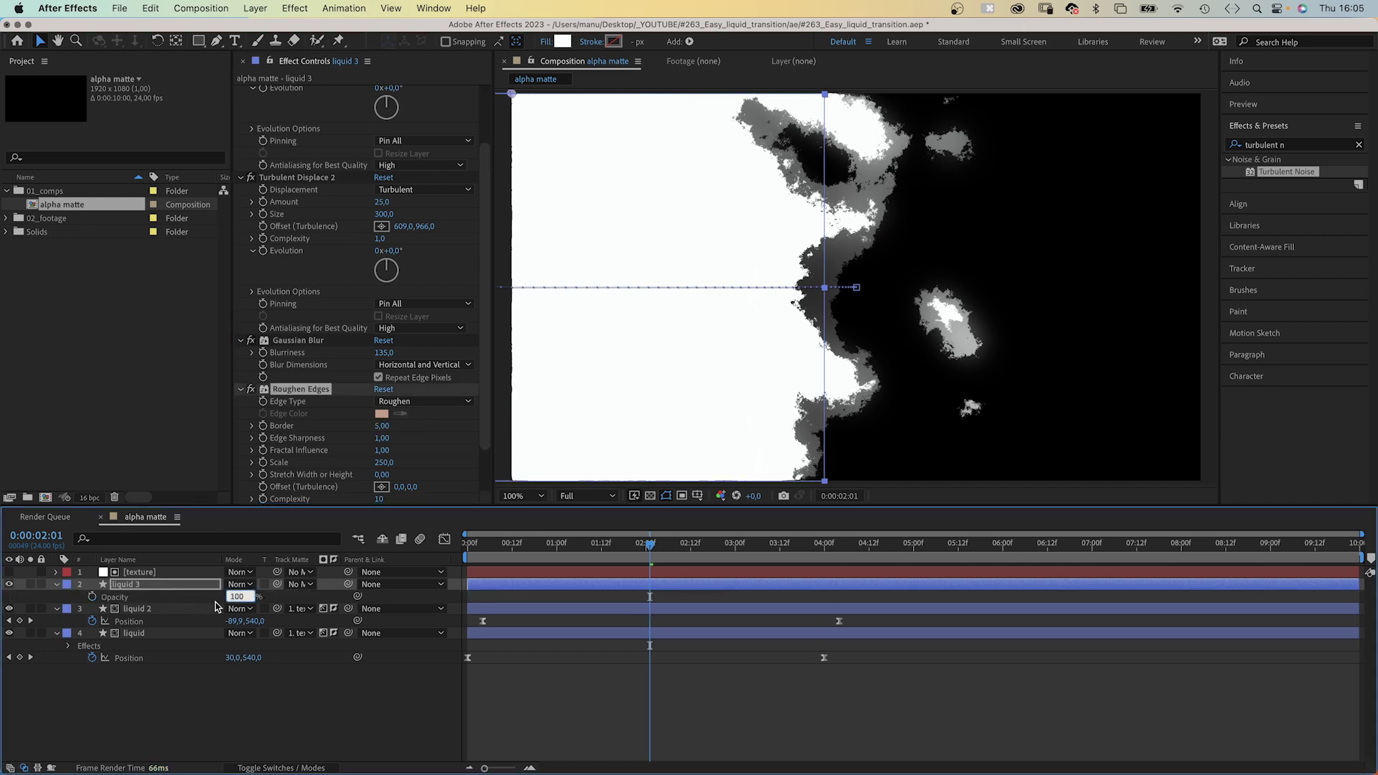
pyautogui.write('80')
pyautogui.press('Return')
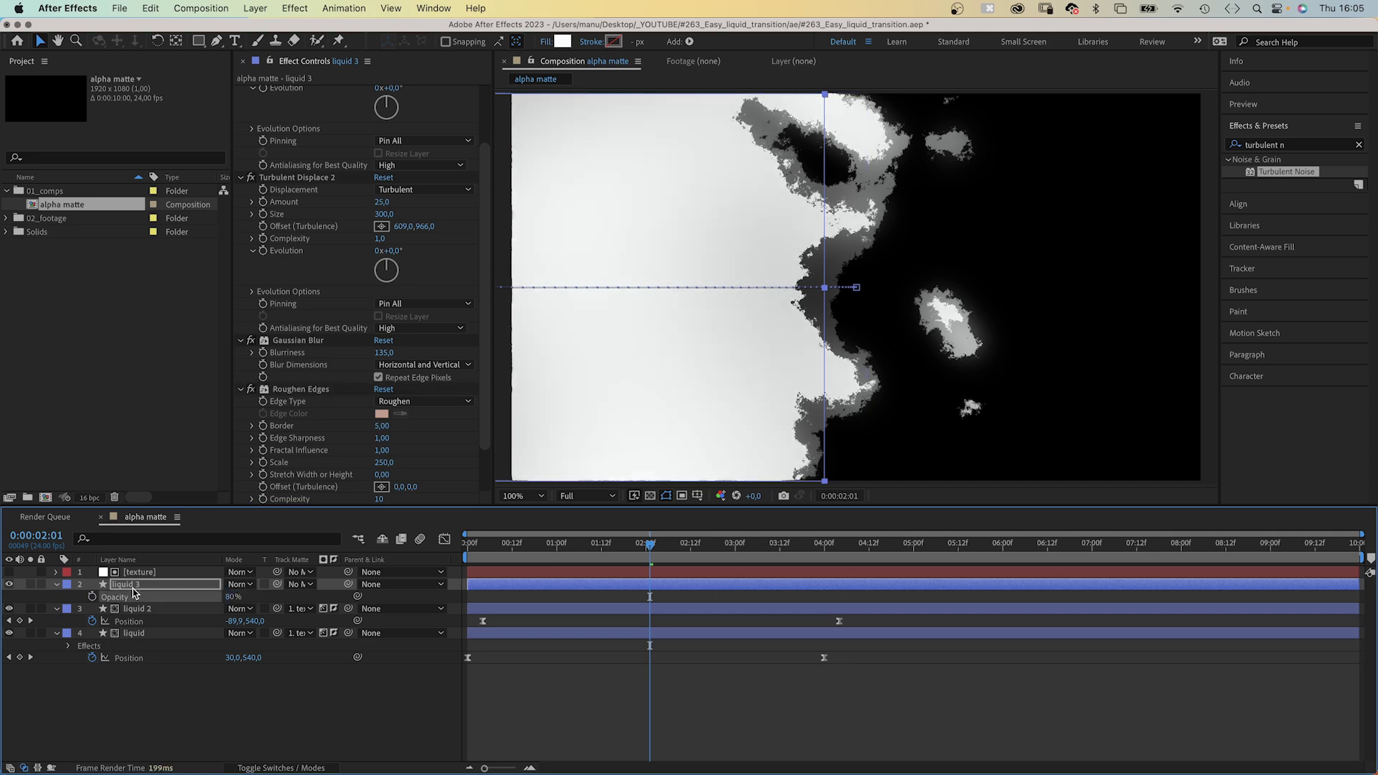
# Shift liquid 3's Position keyframes to start at 0:00:00:10 and check the wipe
pyautogui.press('p')
pyautogui.moveTo(464, 546); pyautogui.dragTo(505, 549)
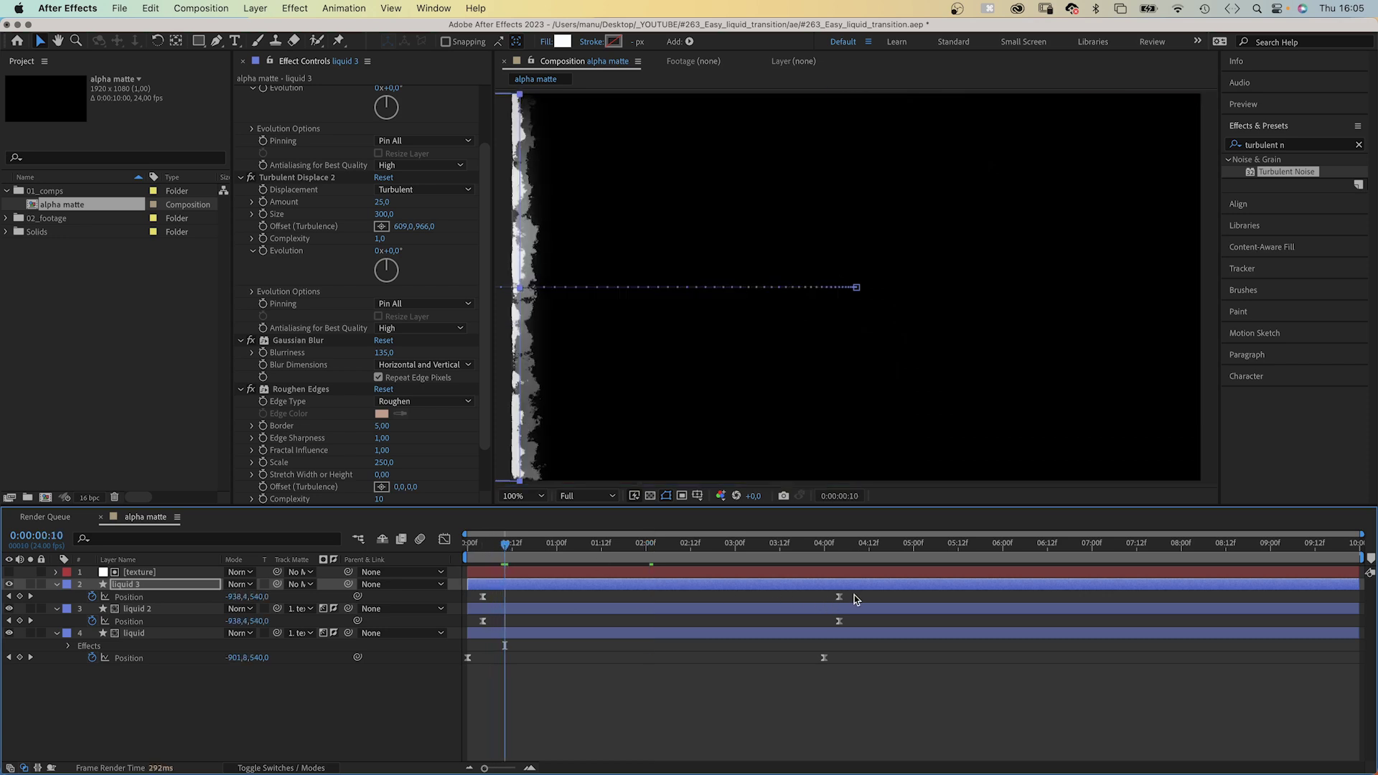
pyautogui.moveTo(857, 598); pyautogui.dragTo(513, 600)
pyautogui.moveTo(507, 550); pyautogui.dragTo(672, 551)
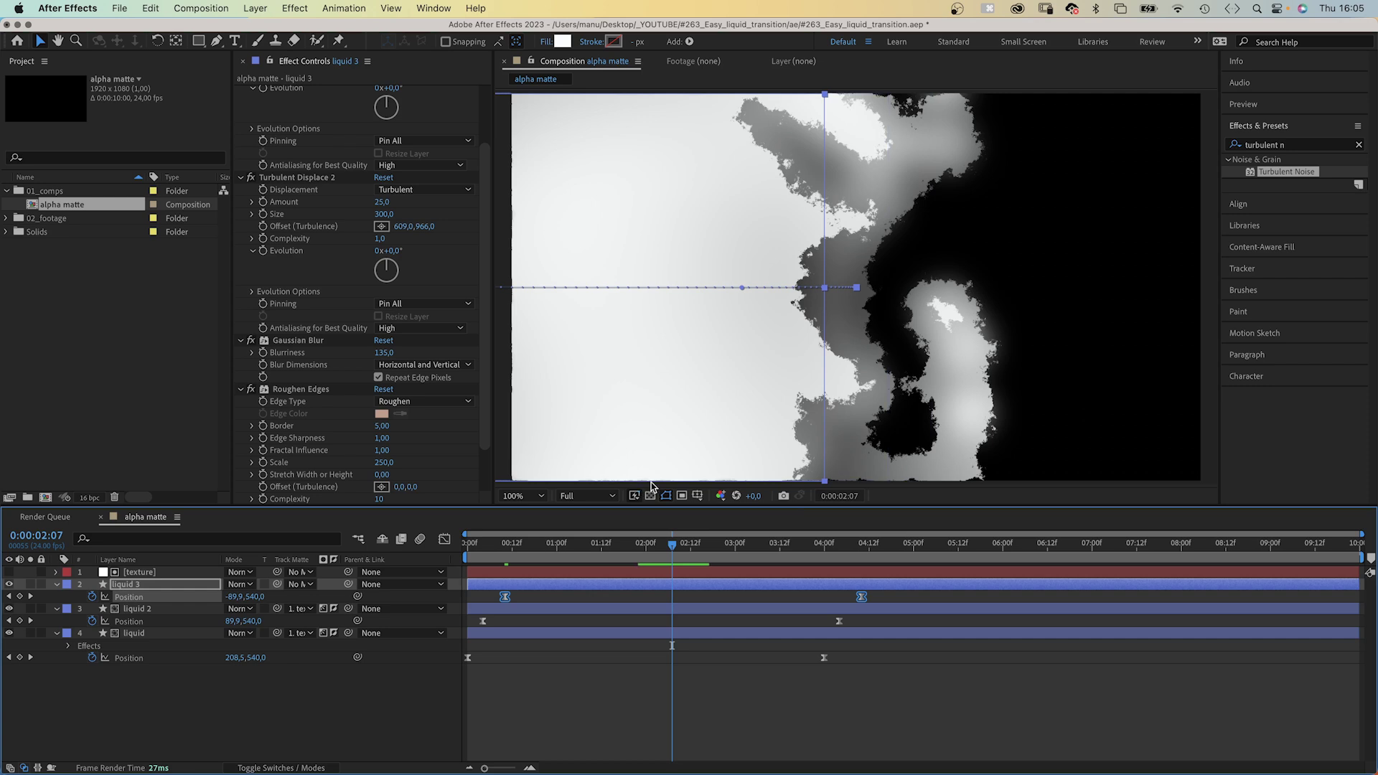
# Duplicate liquid 3 as liquid 4 with Gaussian Blur turned off
pyautogui.click(126, 585)
pyautogui.press('super+d')
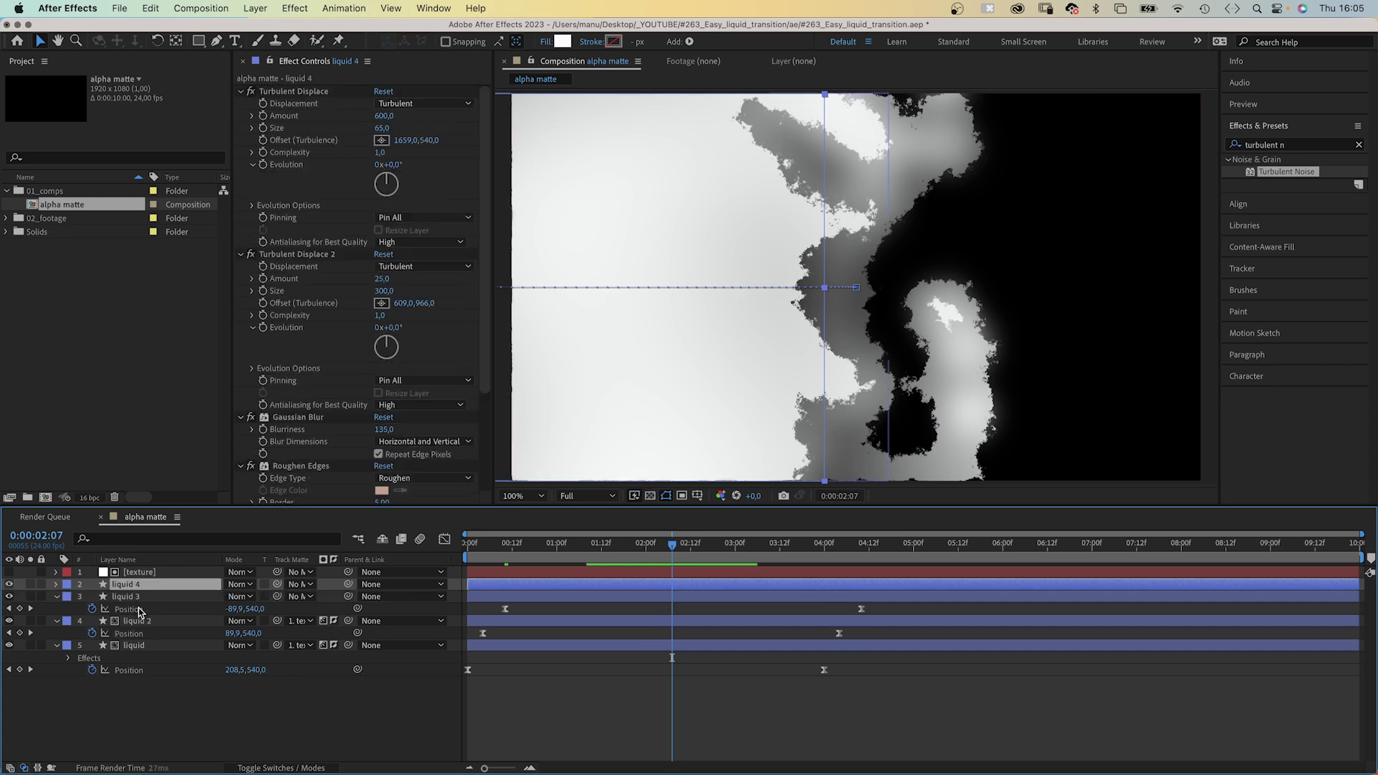
pyautogui.click(251, 418)
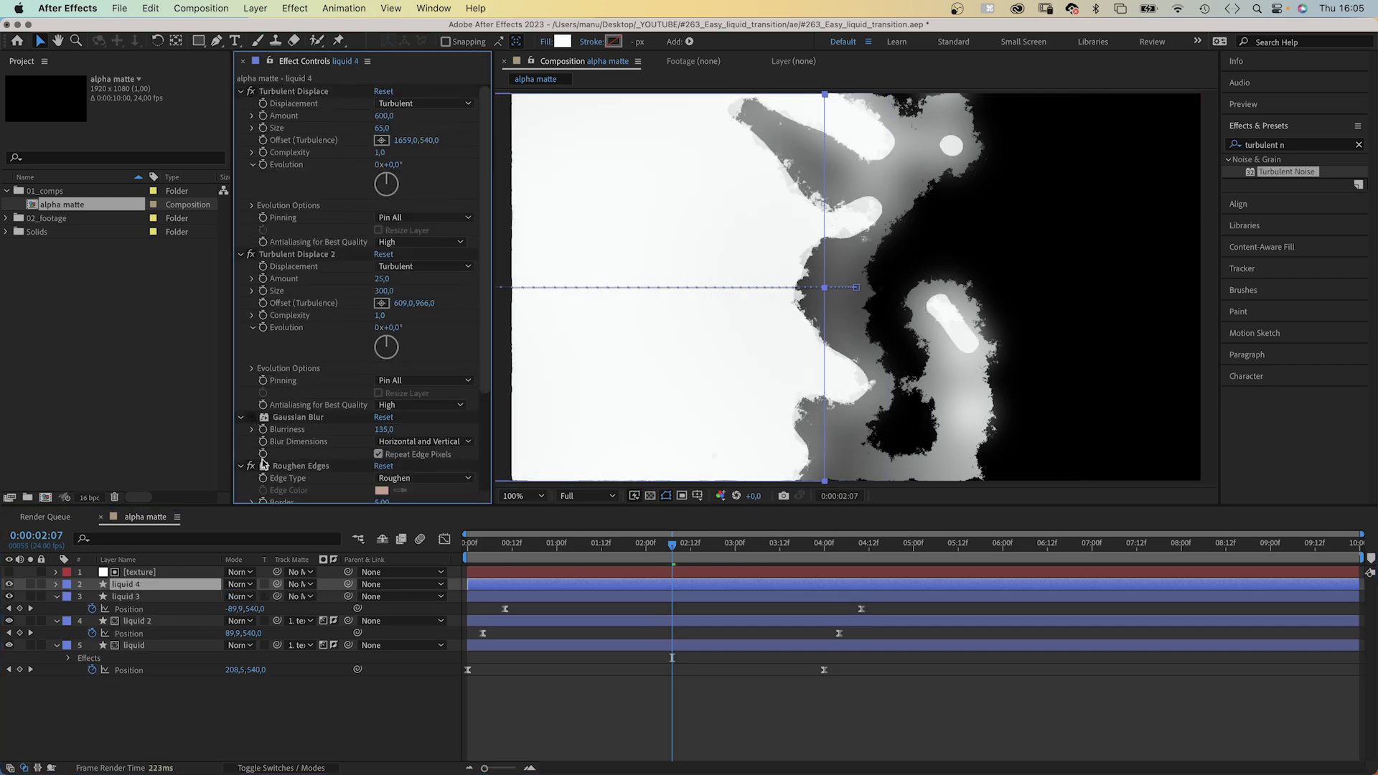
# Shift liquid 4's Position keyframes to start at frame 15 and preview from the start
pyautogui.press('p')
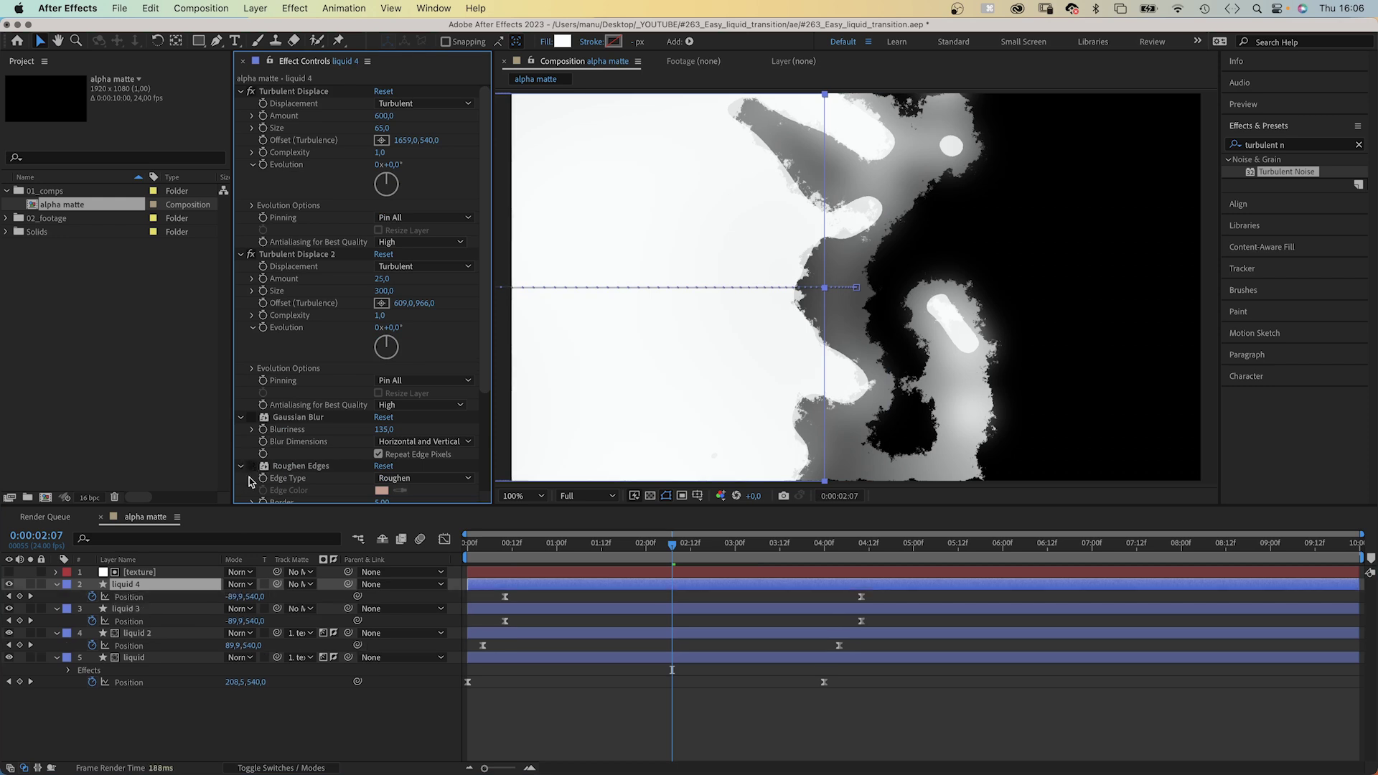
pyautogui.click(522, 544)
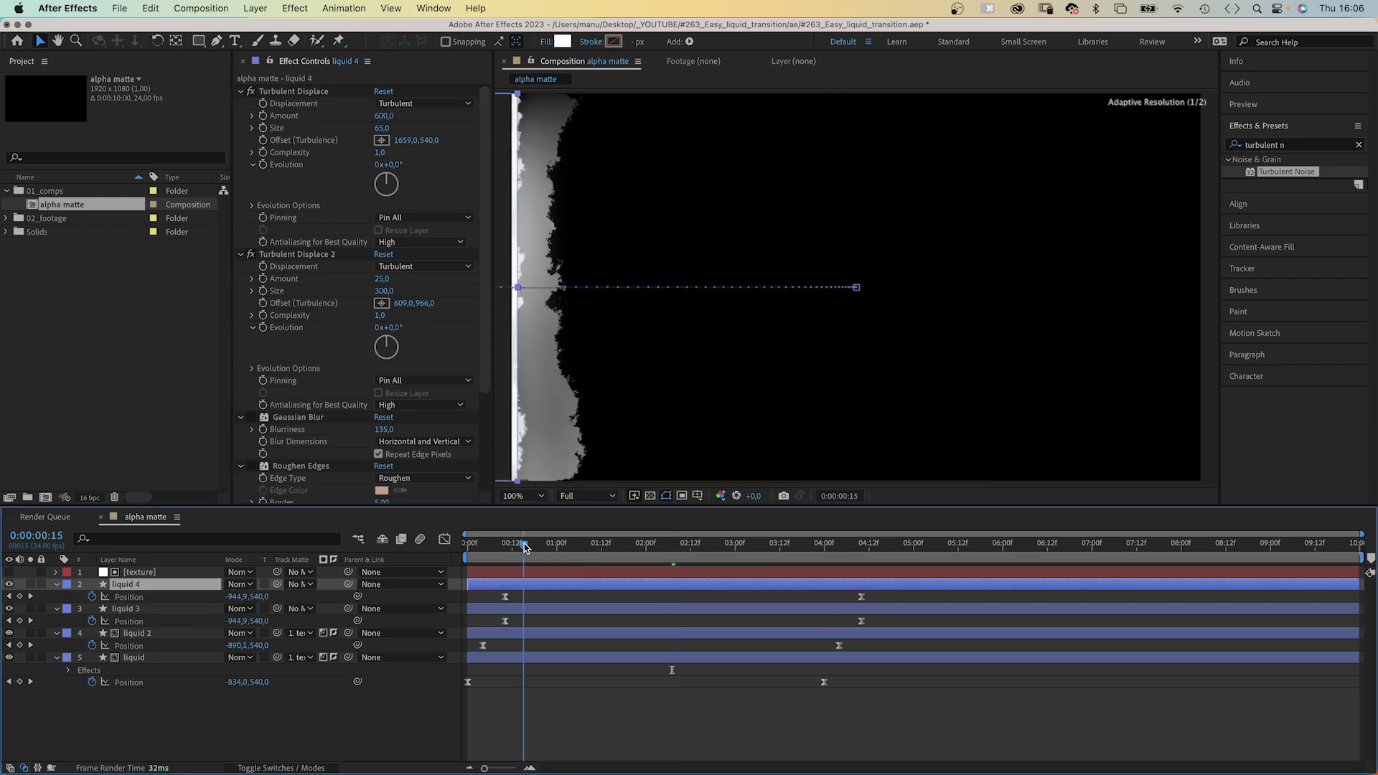
pyautogui.moveTo(907, 598); pyautogui.dragTo(523, 597)
pyautogui.press('Home')
pyautogui.press('space')
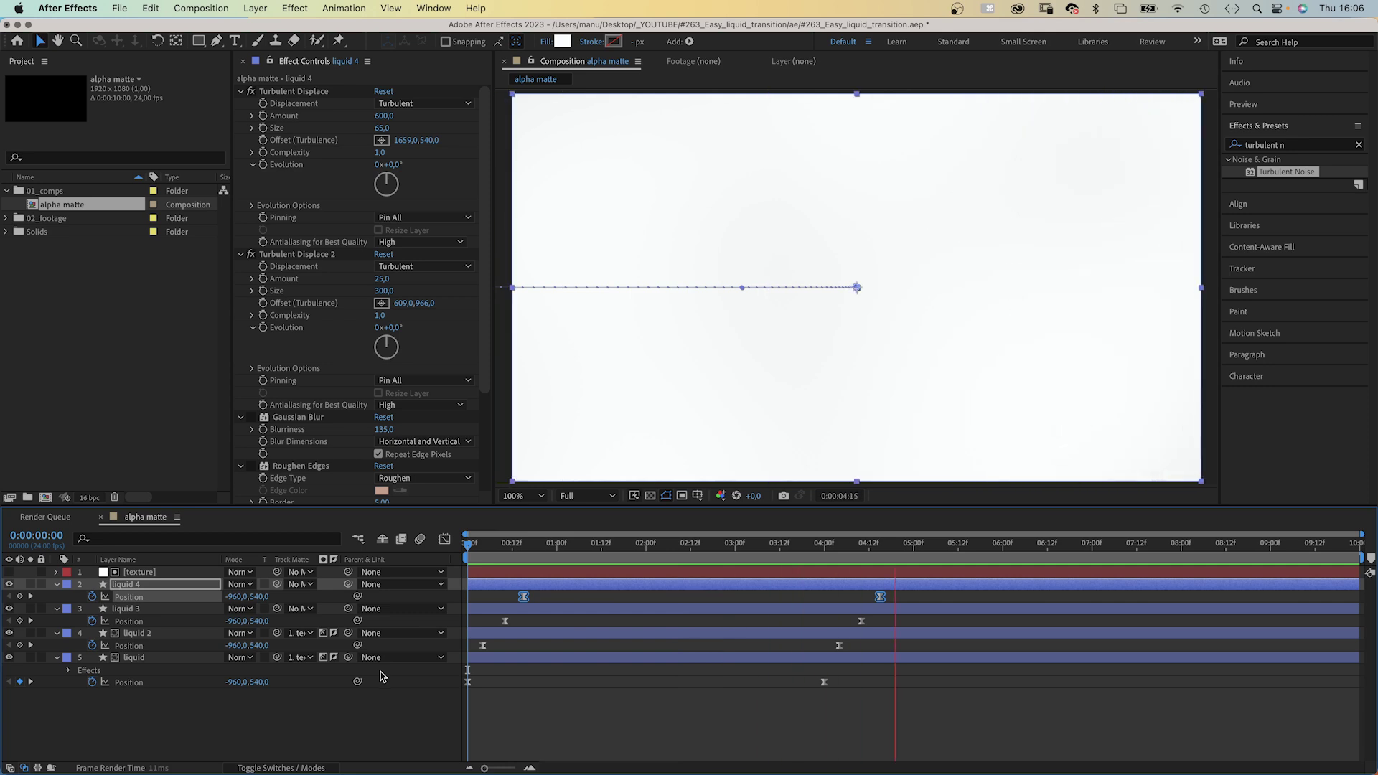
# Stop the preview and create a new comp named 'transition' from the alpha matte
pyautogui.click(683, 552)
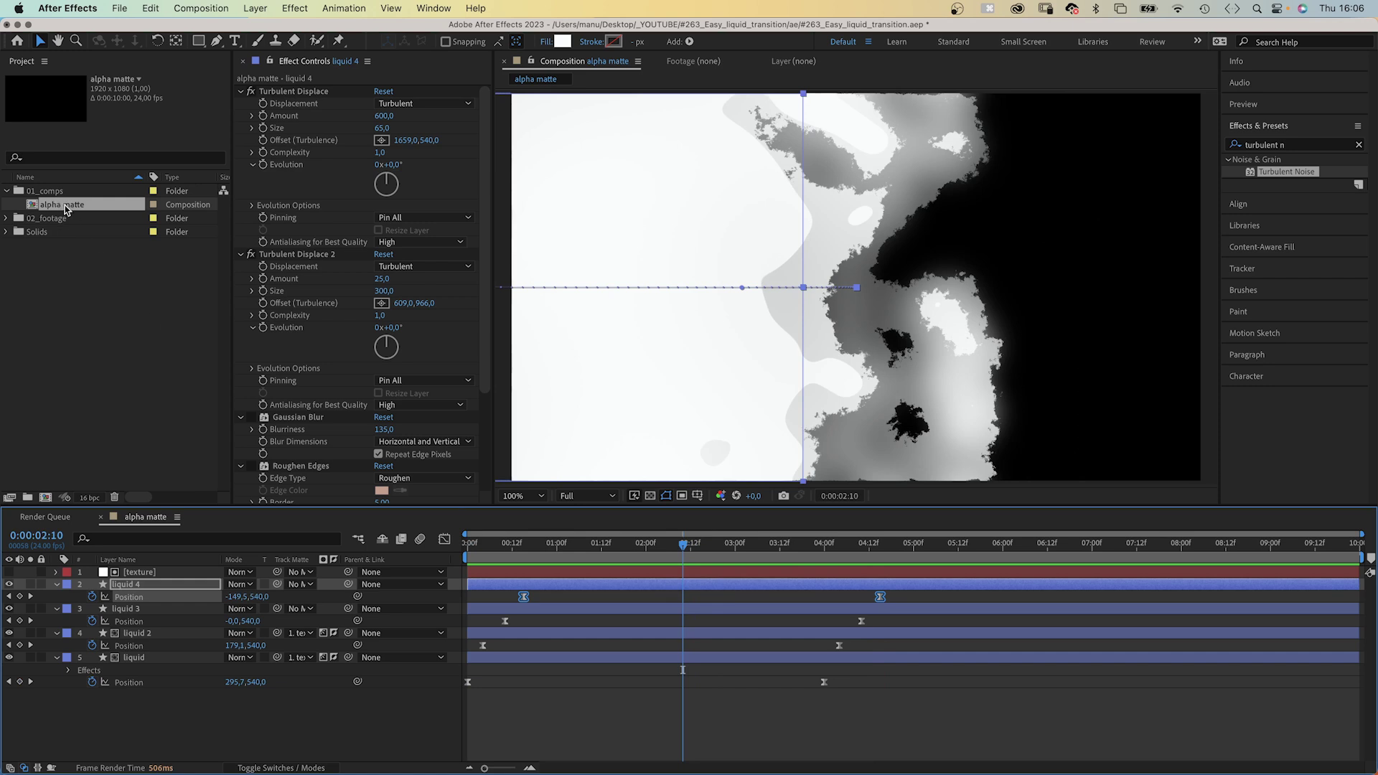
pyautogui.moveTo(64, 208); pyautogui.dragTo(45, 495)
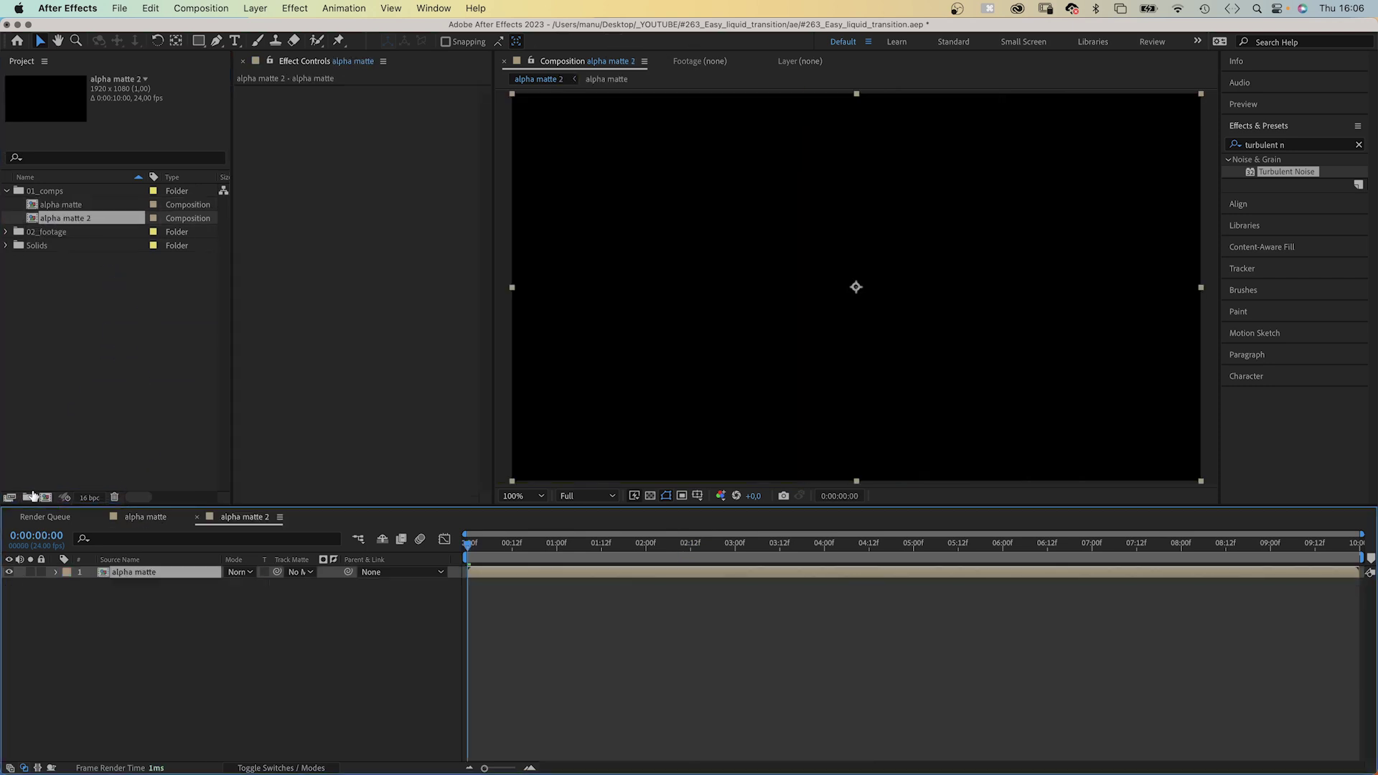
pyautogui.click(71, 219)
pyautogui.write('transition')
pyautogui.press('Return')
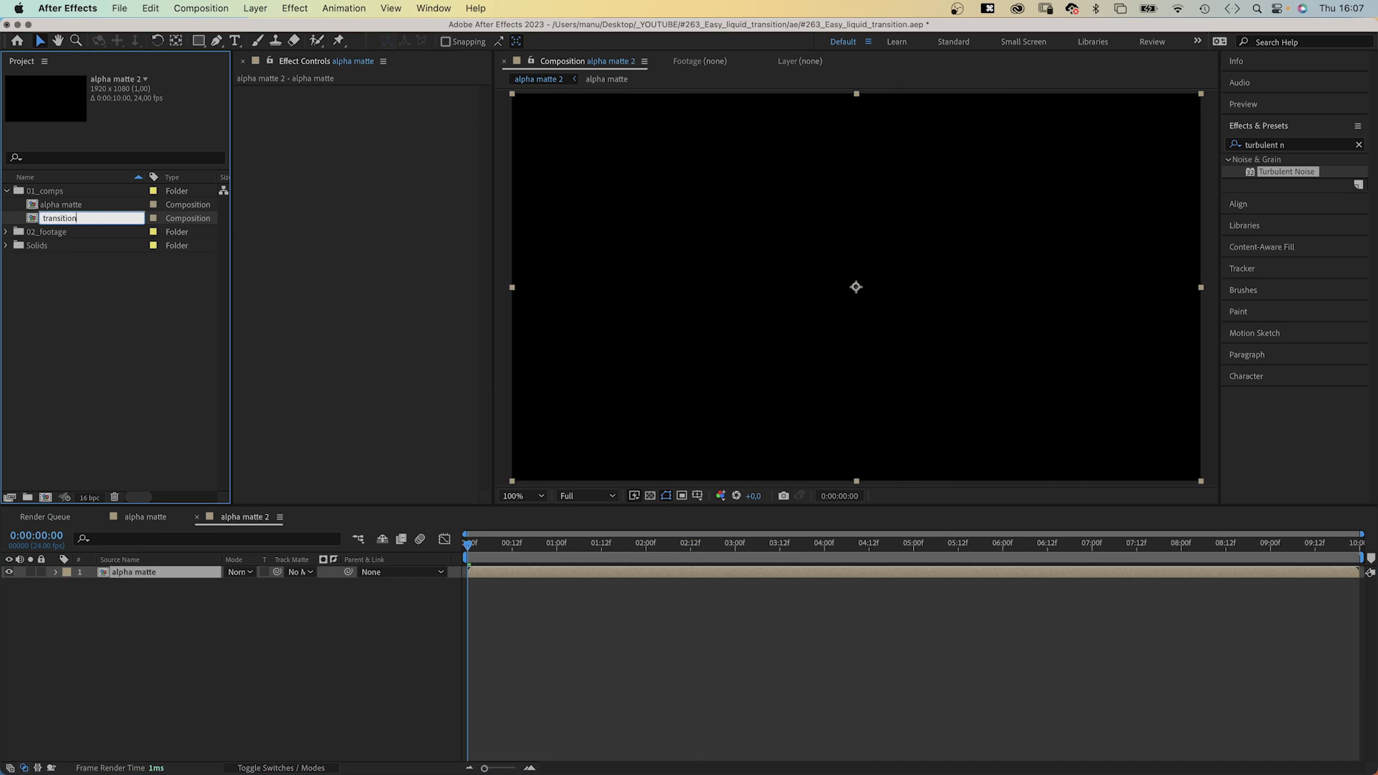
# Add both footage clips below the alpha matte and track-matte the upper clip to it
pyautogui.click(44, 246)
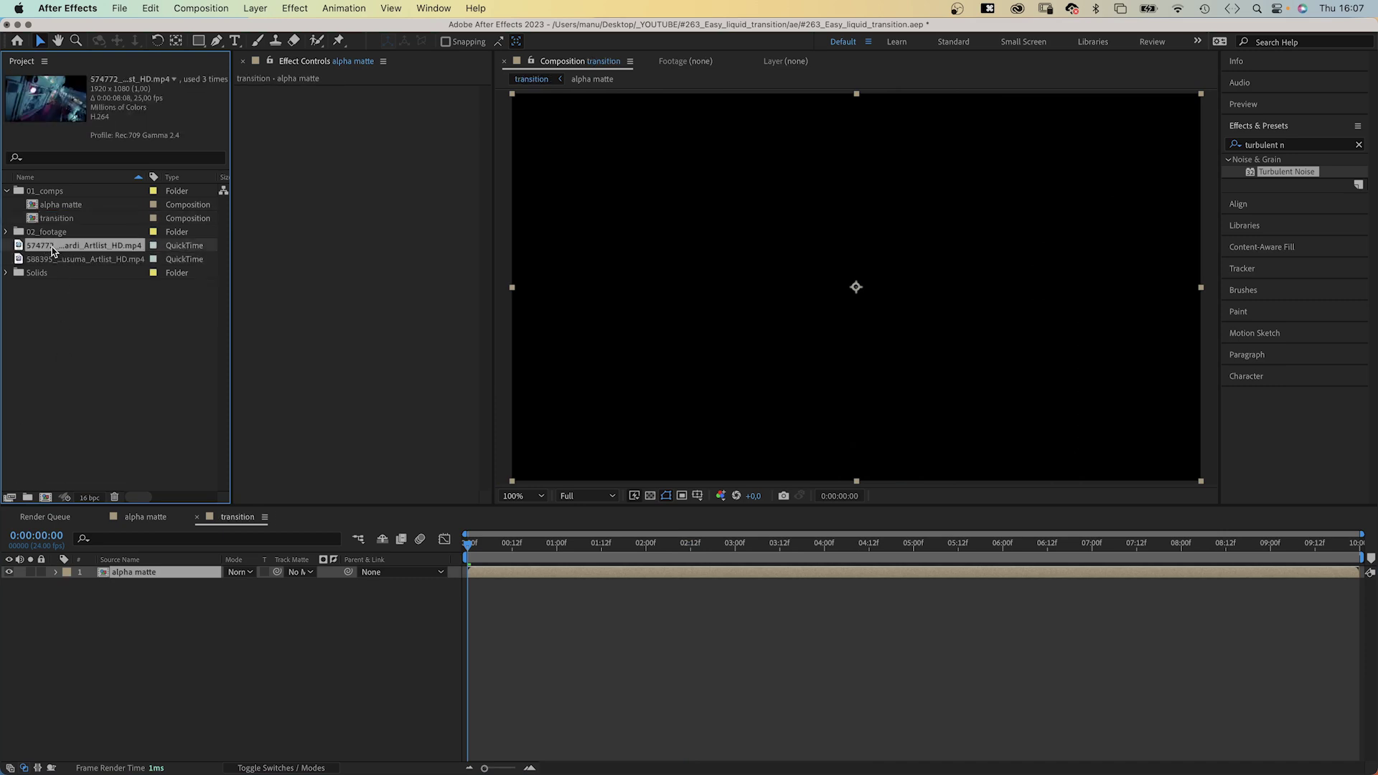
pyautogui.moveTo(50, 247); pyautogui.dragTo(157, 631)
pyautogui.moveTo(67, 265); pyautogui.dragTo(151, 578)
pyautogui.moveTo(277, 584); pyautogui.dragTo(165, 570)
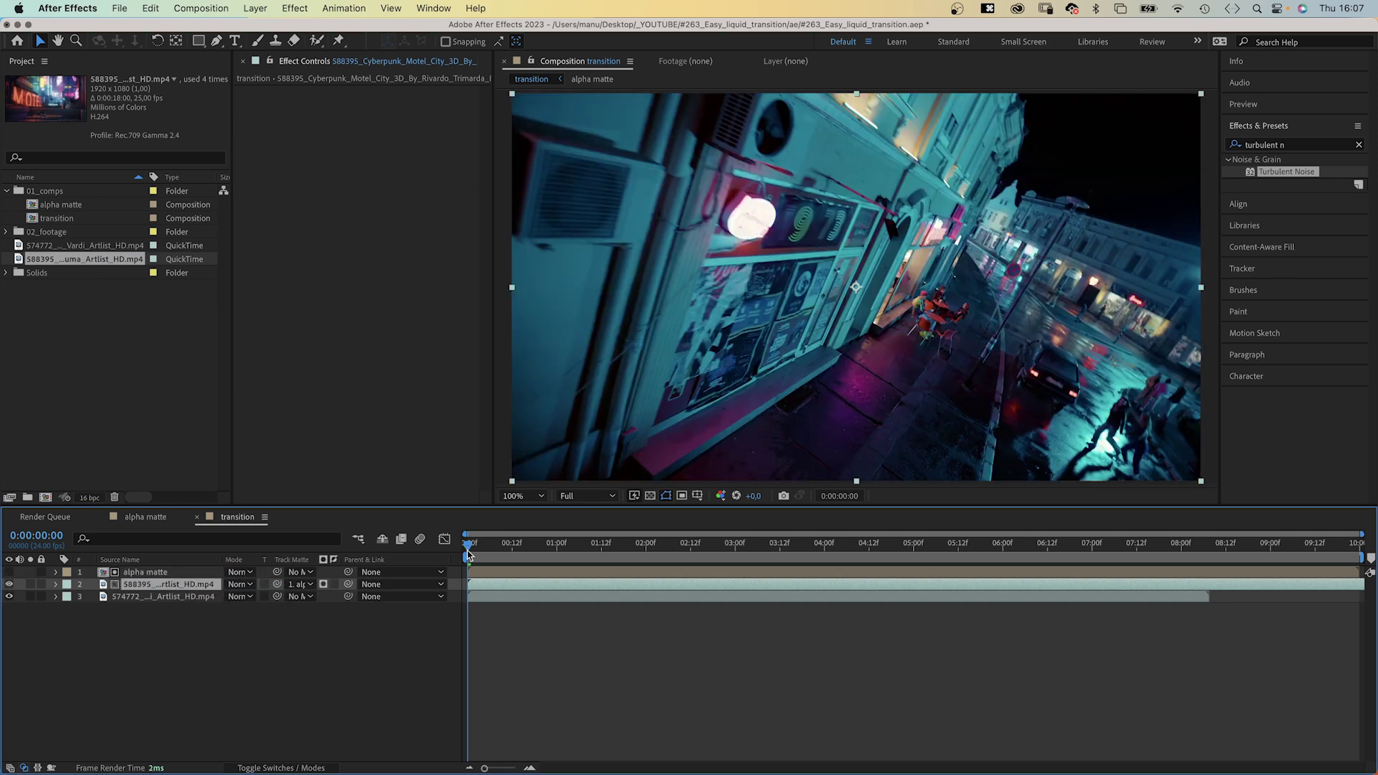
# Play the transition comp preview to watch the liquid wipe between the clips
pyautogui.press('space')
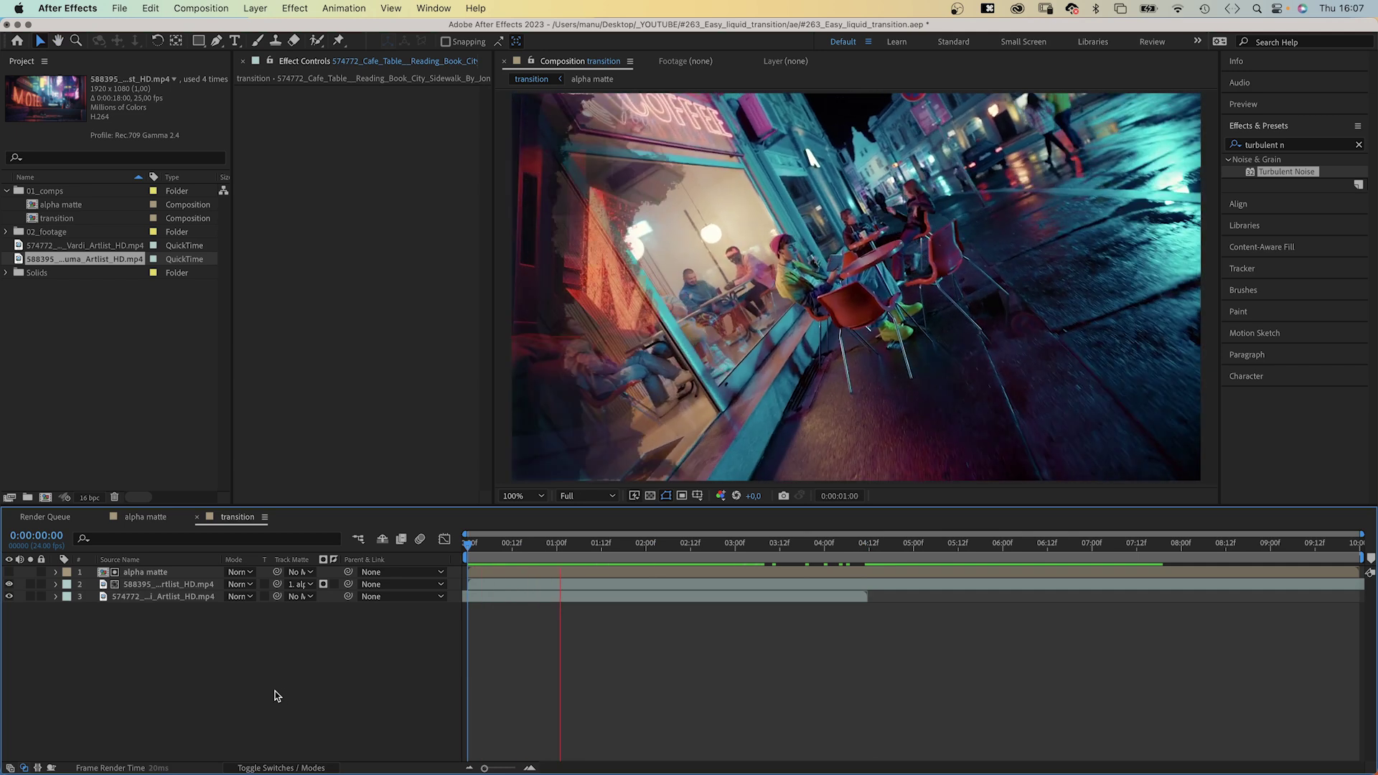